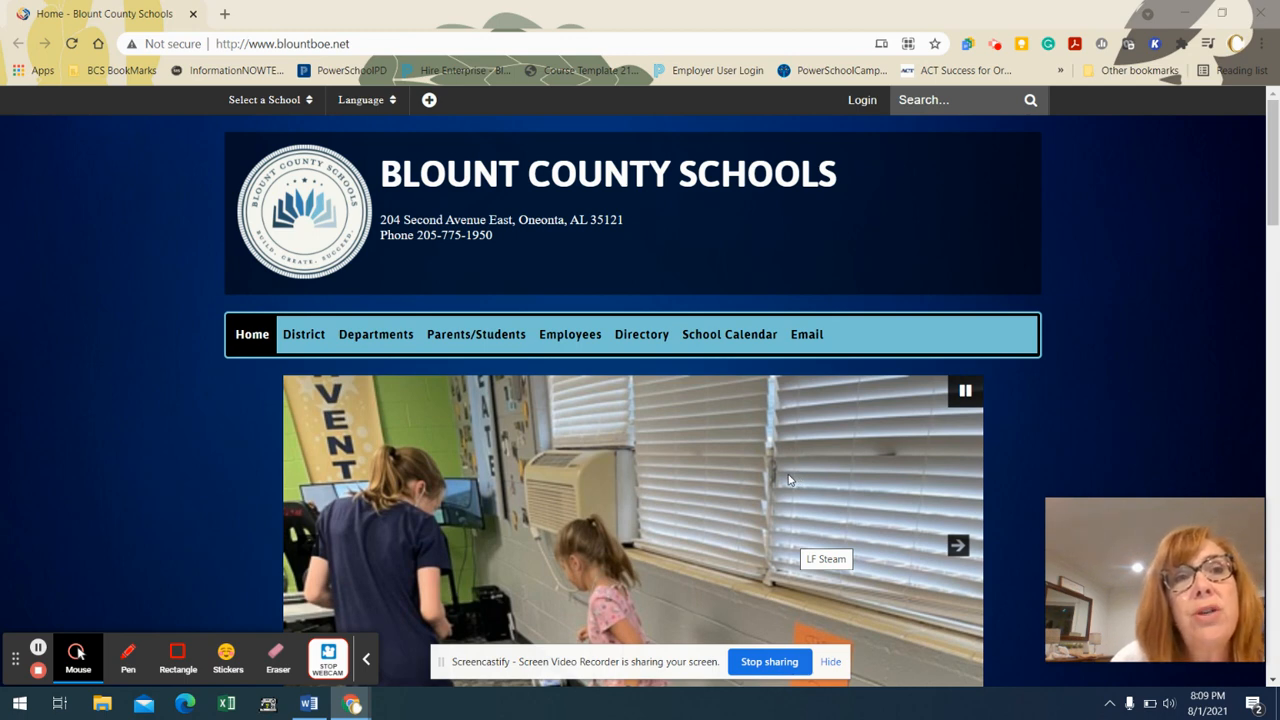
# - Go to blountboe.schoology.com and sign in with the blountboe.net Google account
pyautogui.click(380, 44)
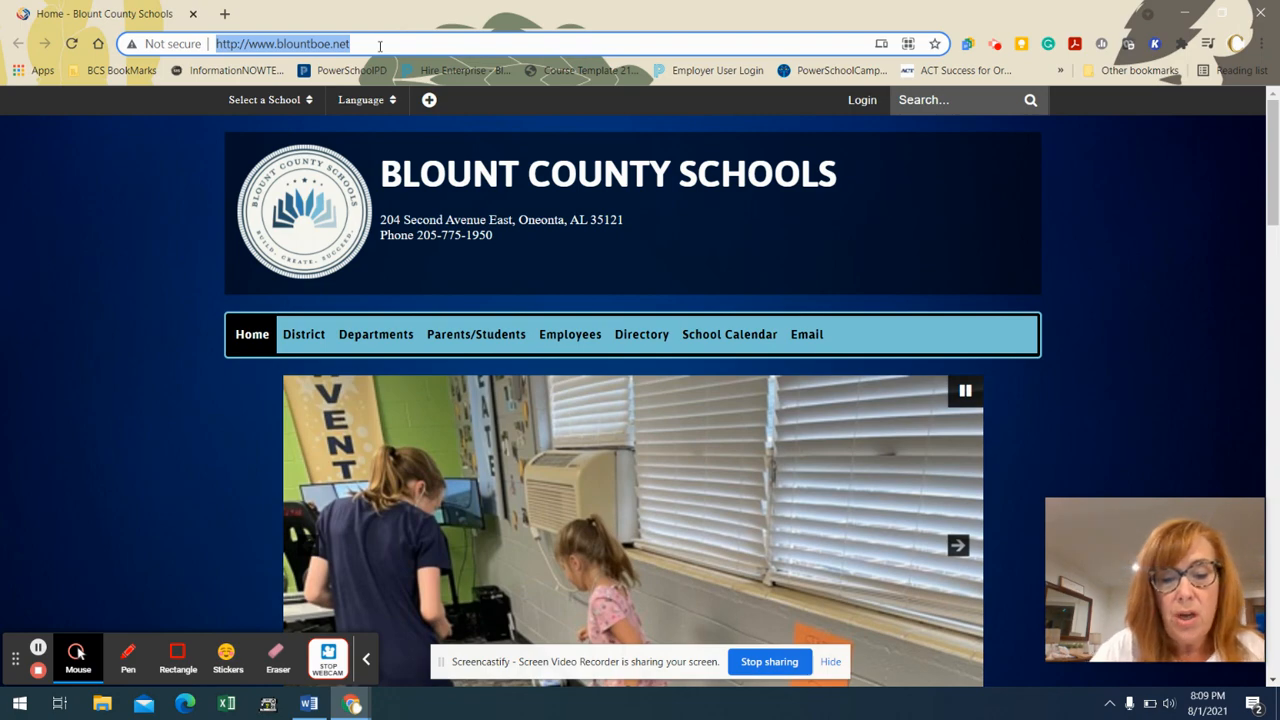
pyautogui.write('blountb')
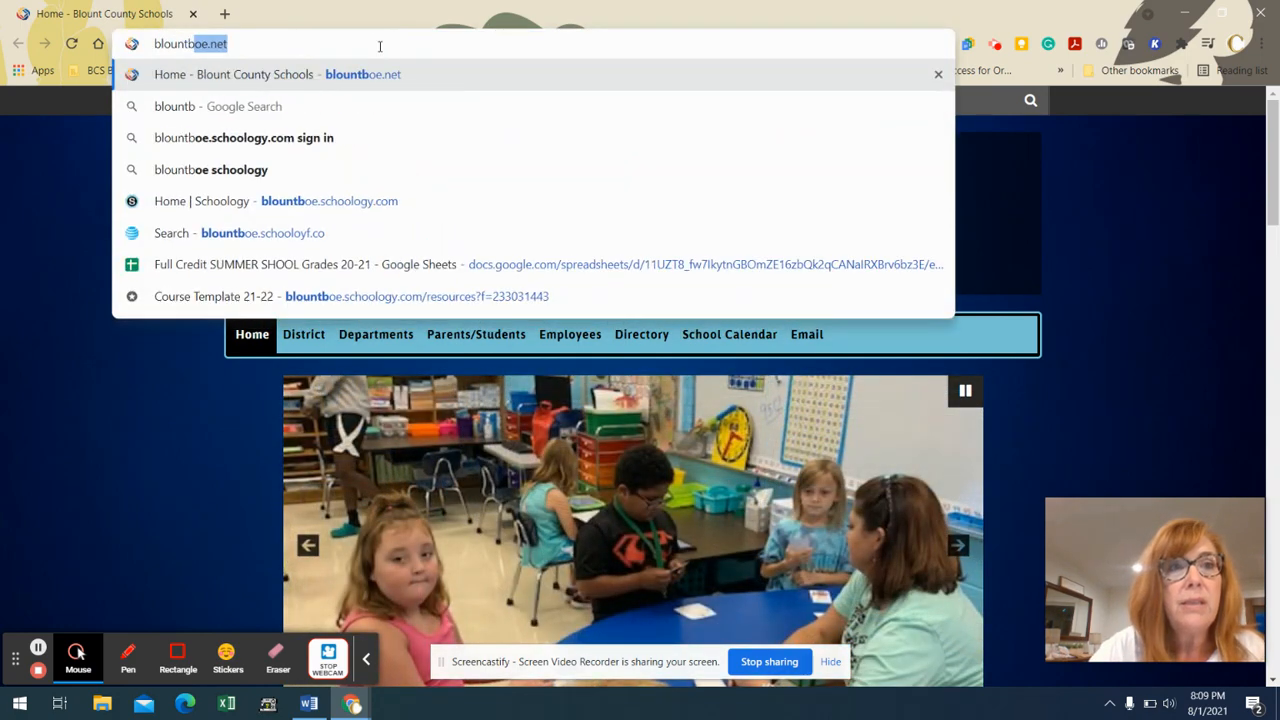
pyautogui.write('oe.')
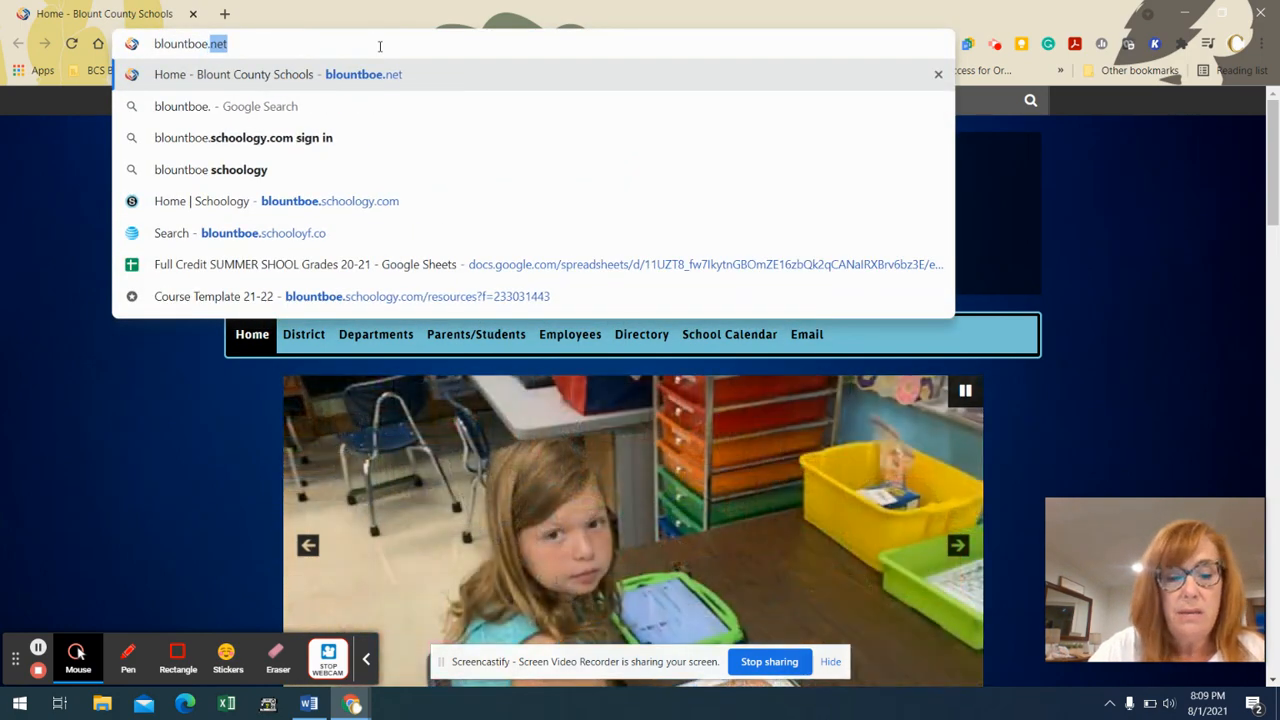
pyautogui.write('schooloy')
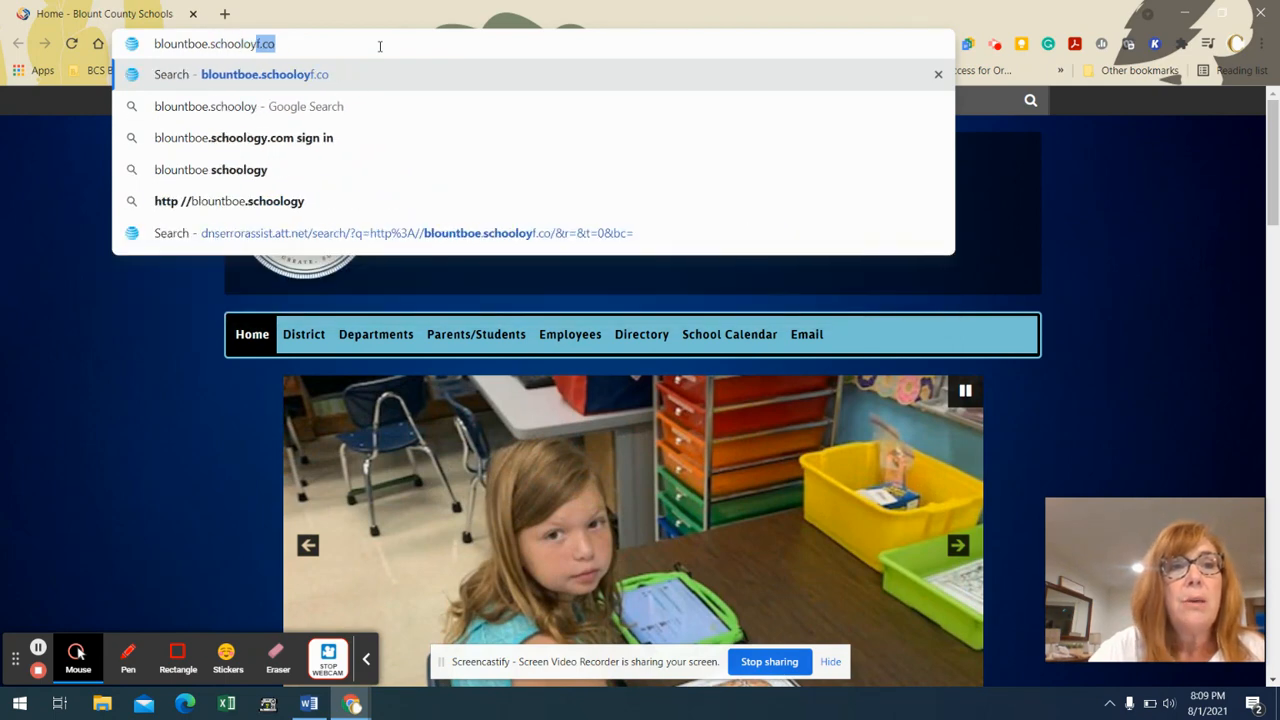
pyautogui.press('BackSpace')
pyautogui.press('BackSpace')
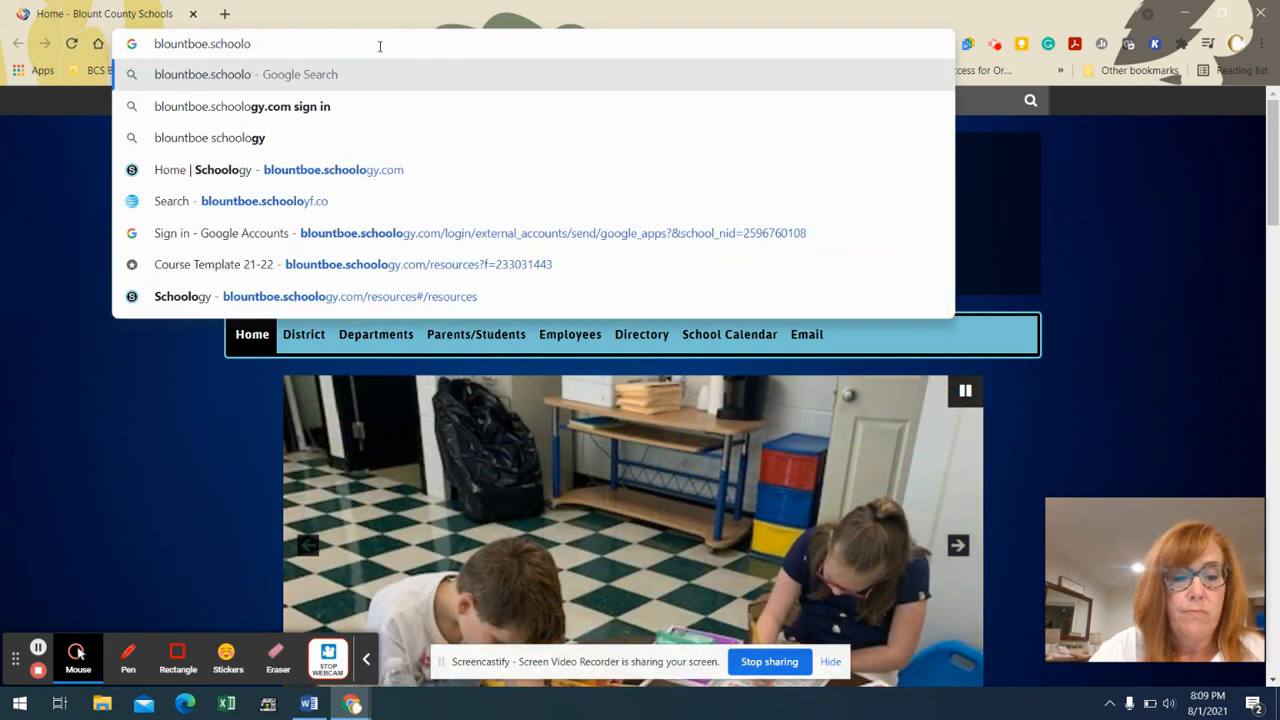
pyautogui.write('gy.com')
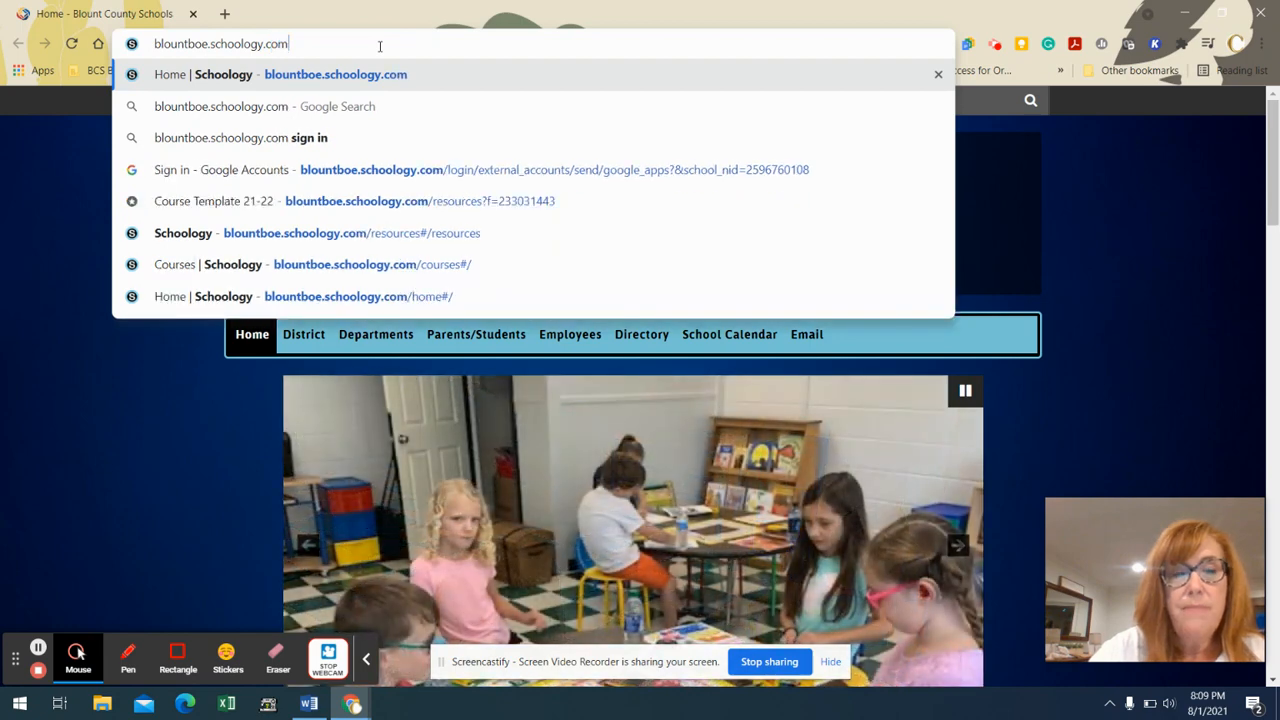
pyautogui.press('Return')
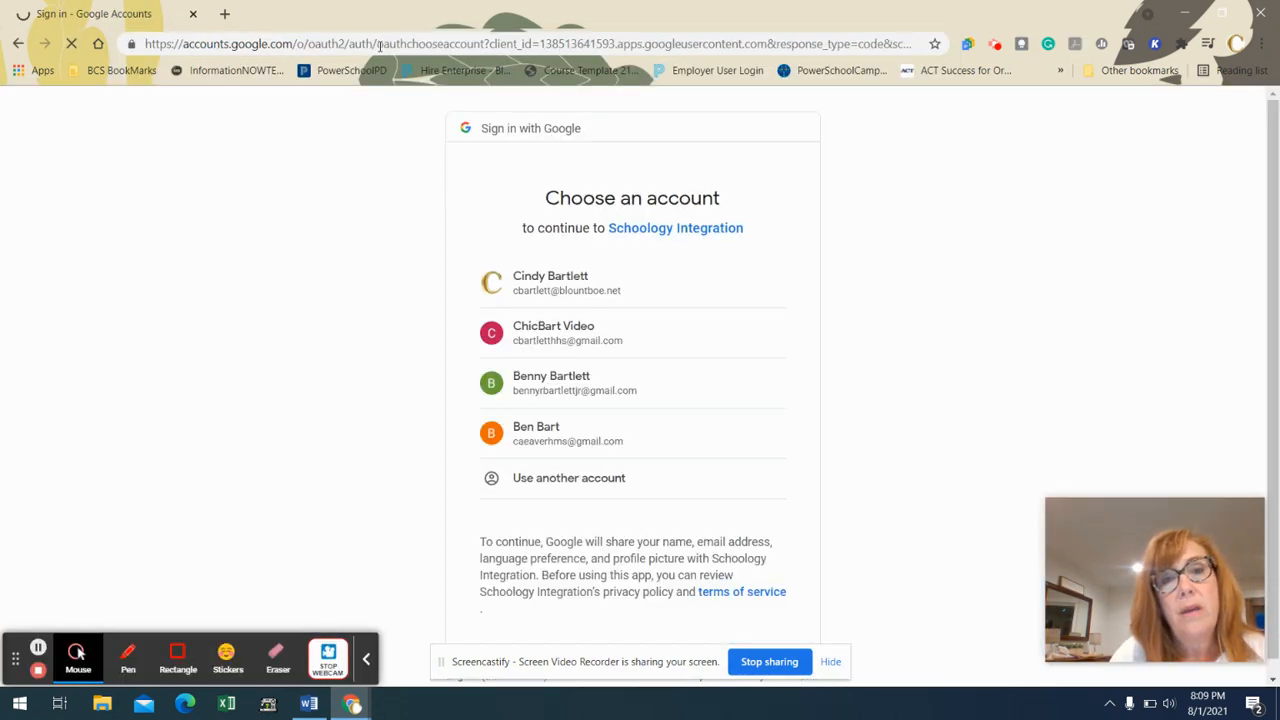
pyautogui.click(565, 287)
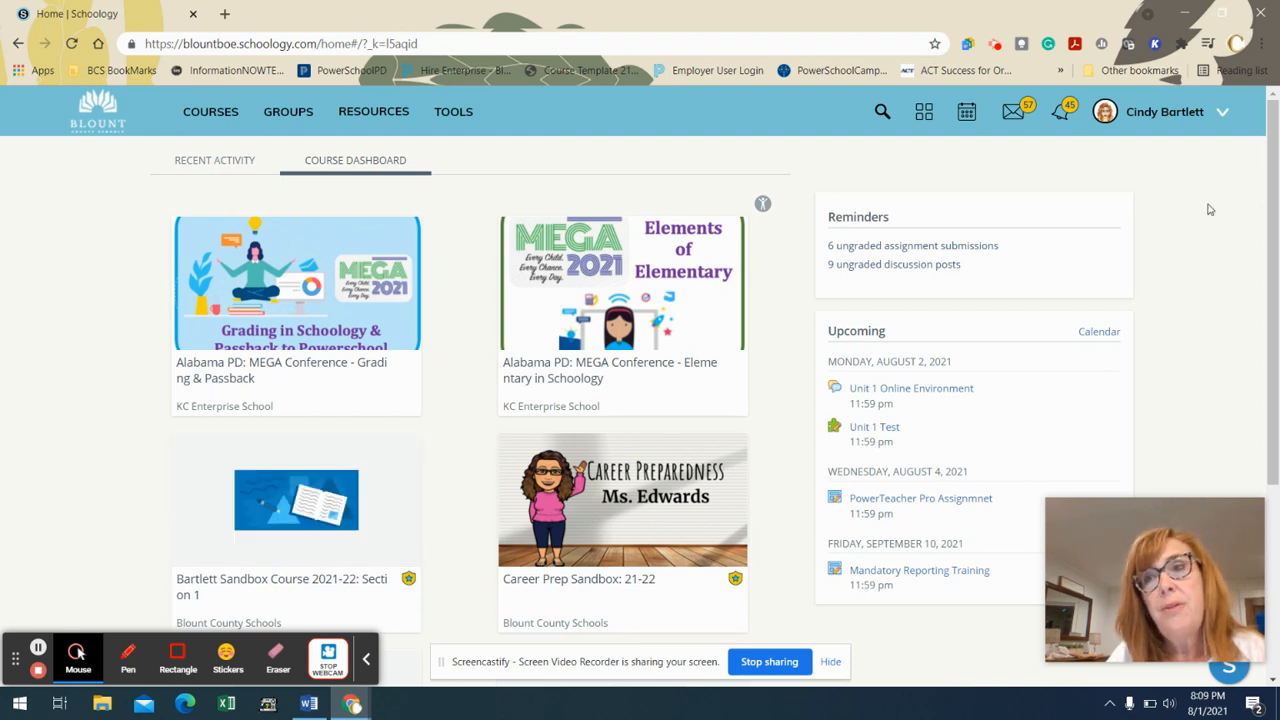
# - Open the resources of Appalachian School from the account's list of schools
pyautogui.click(1224, 115)
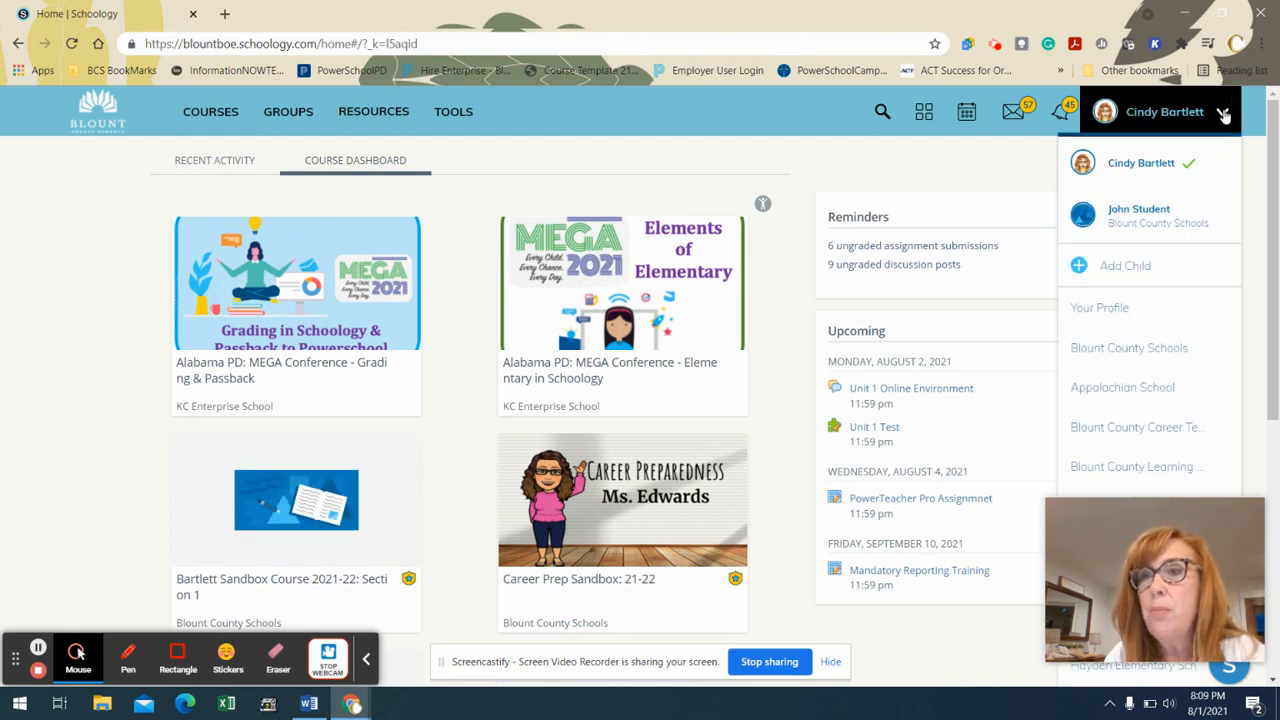
pyautogui.click(1138, 393)
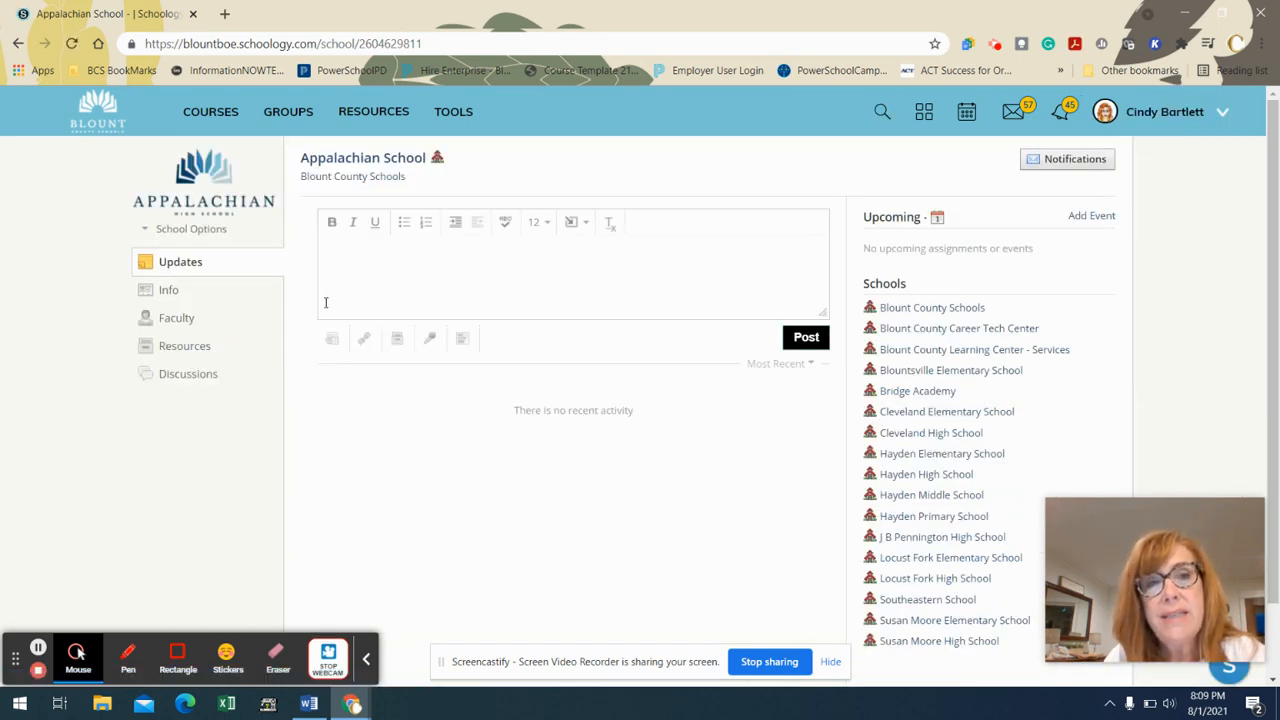
pyautogui.click(196, 348)
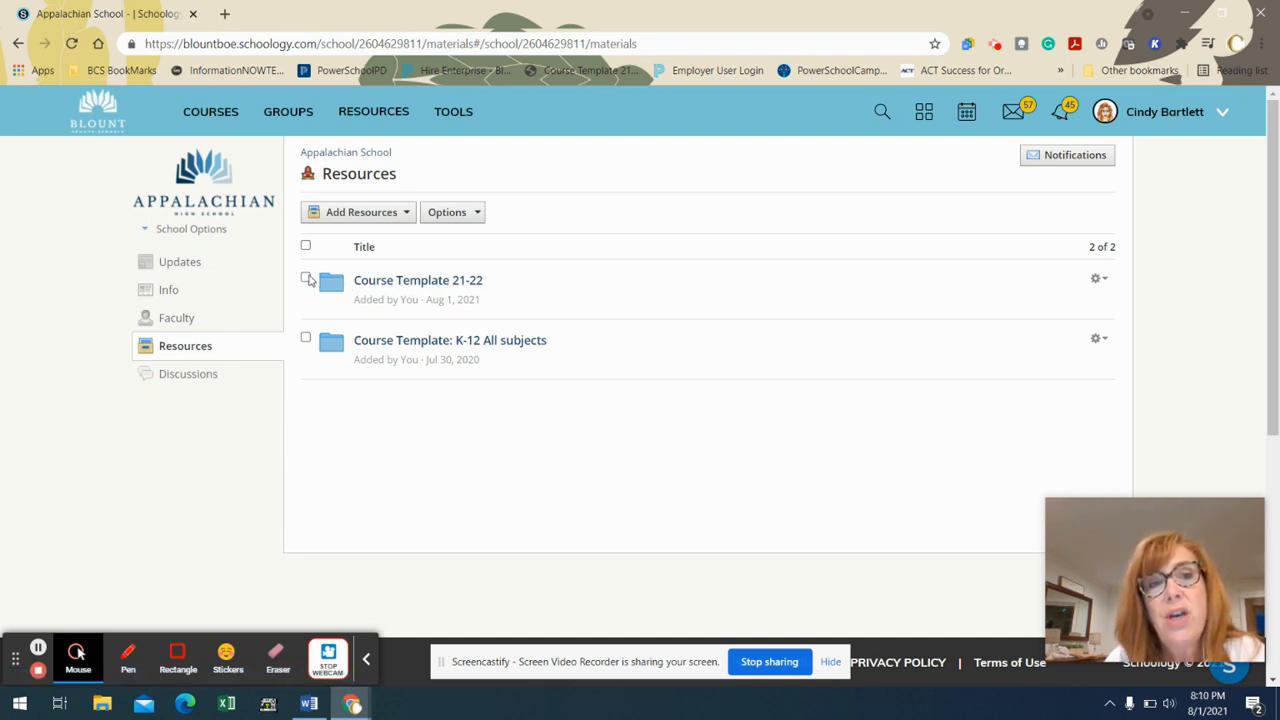
# - Copy the Course Template 21-22 folder to the Home collection without placing it in a folder
pyautogui.click(306, 279)
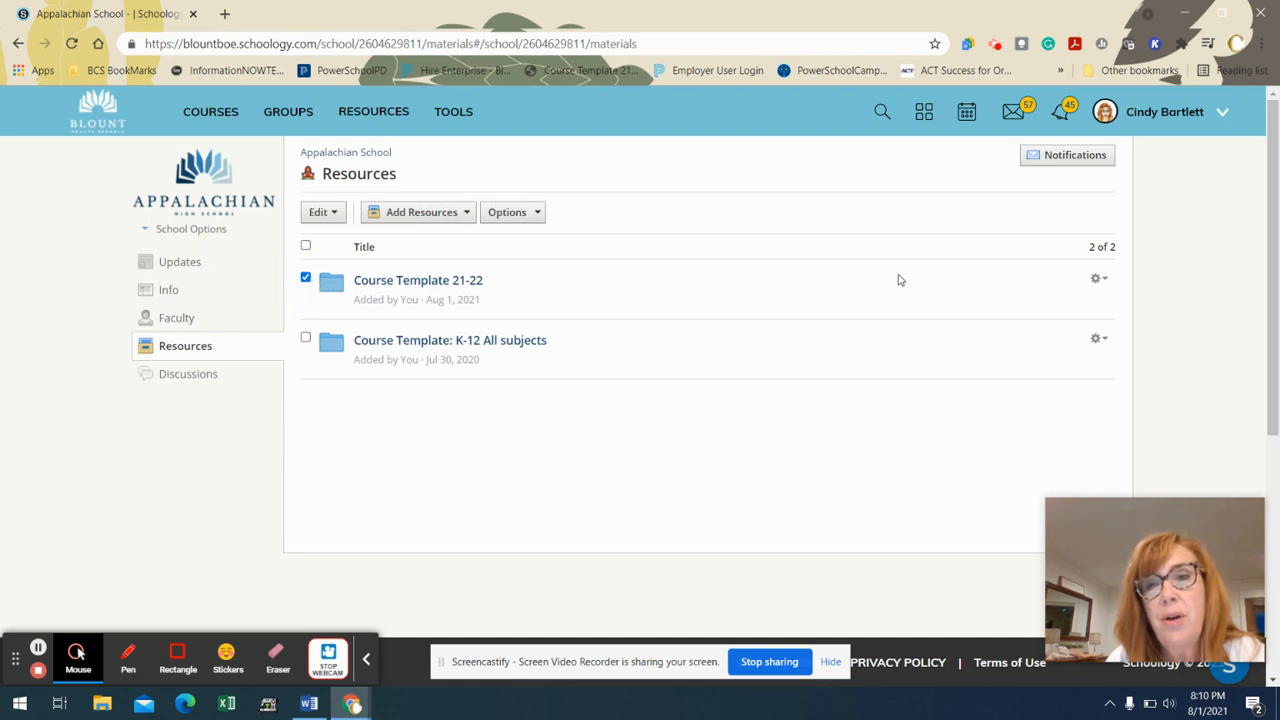
pyautogui.click(1099, 280)
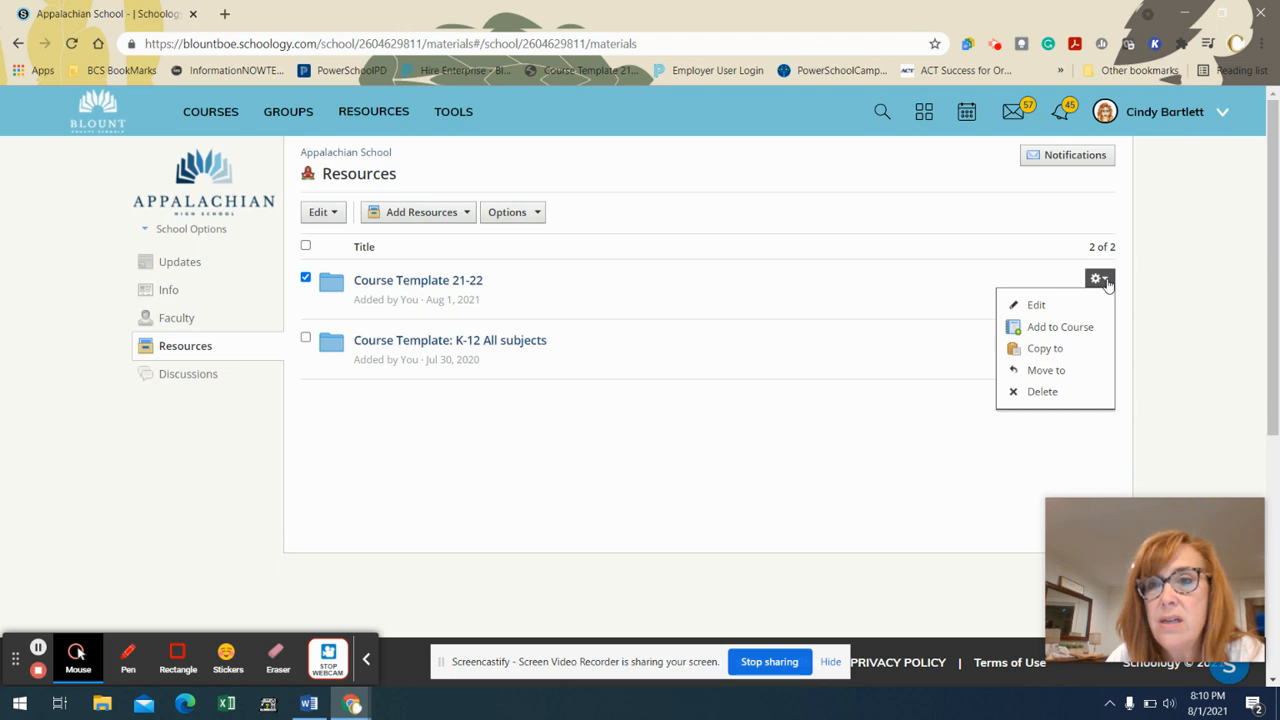
pyautogui.click(1052, 348)
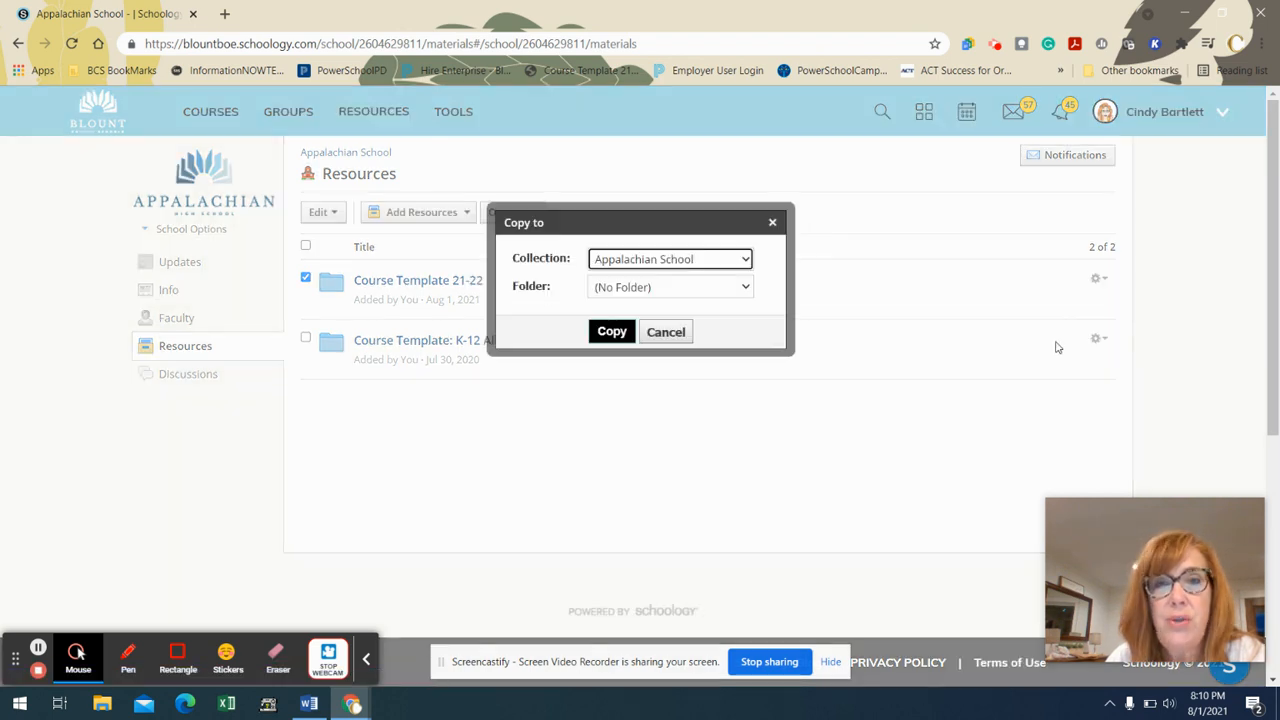
pyautogui.click(745, 260)
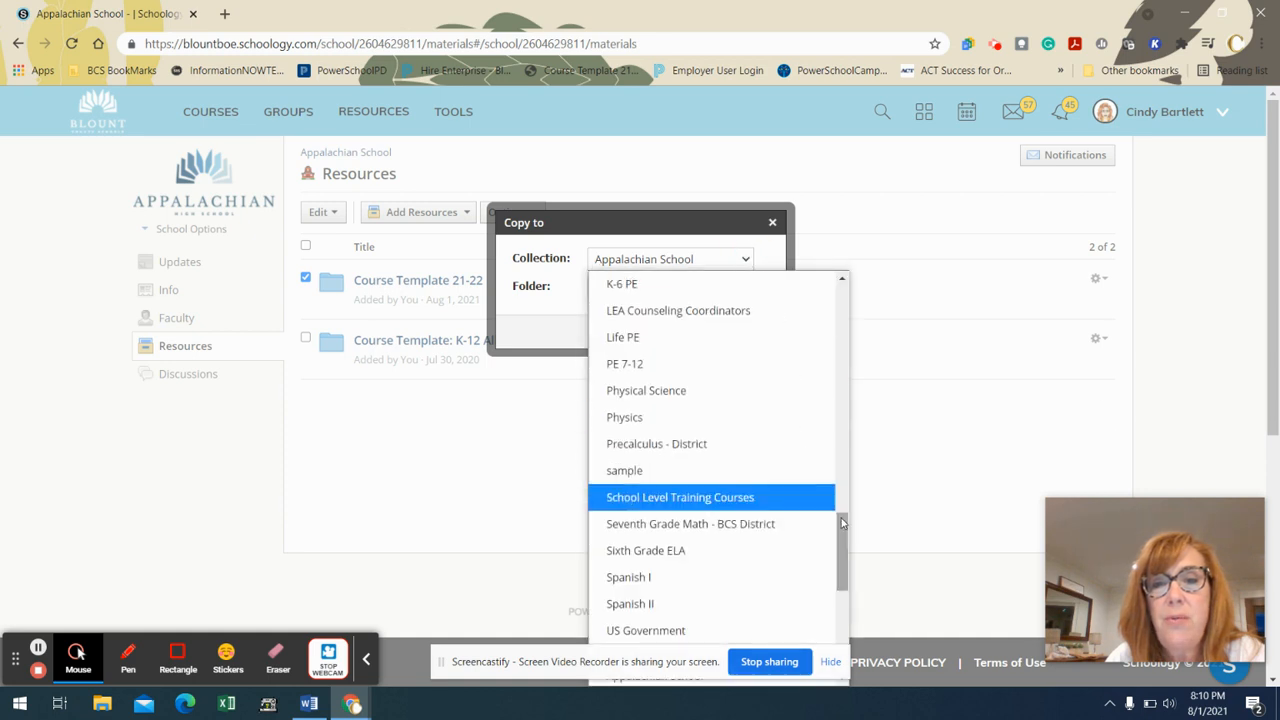
pyautogui.moveTo(845, 530); pyautogui.dragTo(843, 295)
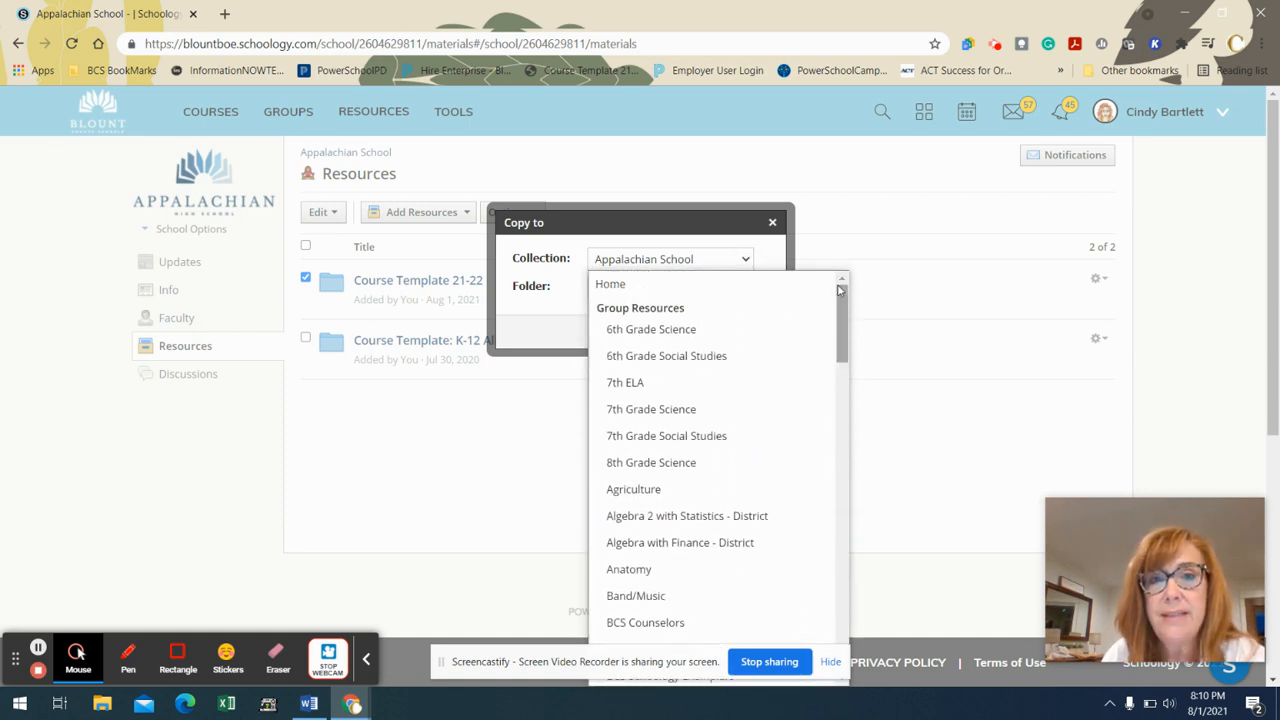
pyautogui.click(647, 288)
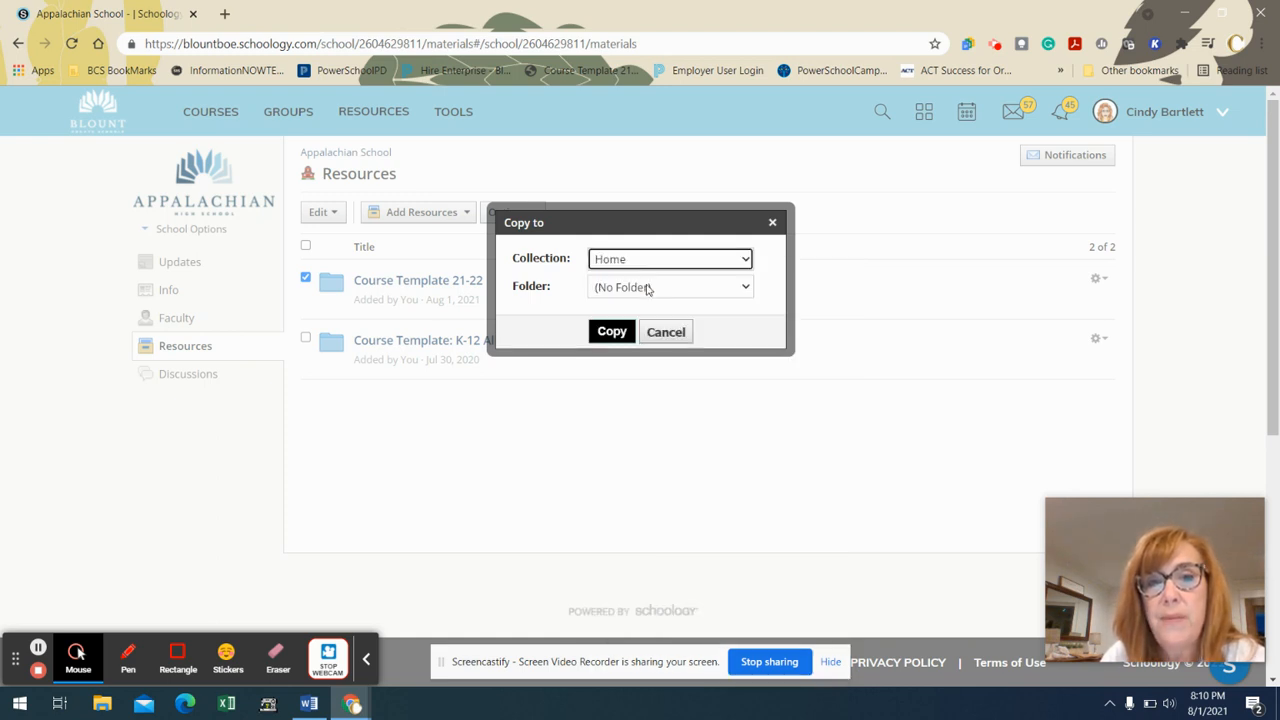
pyautogui.click(612, 333)
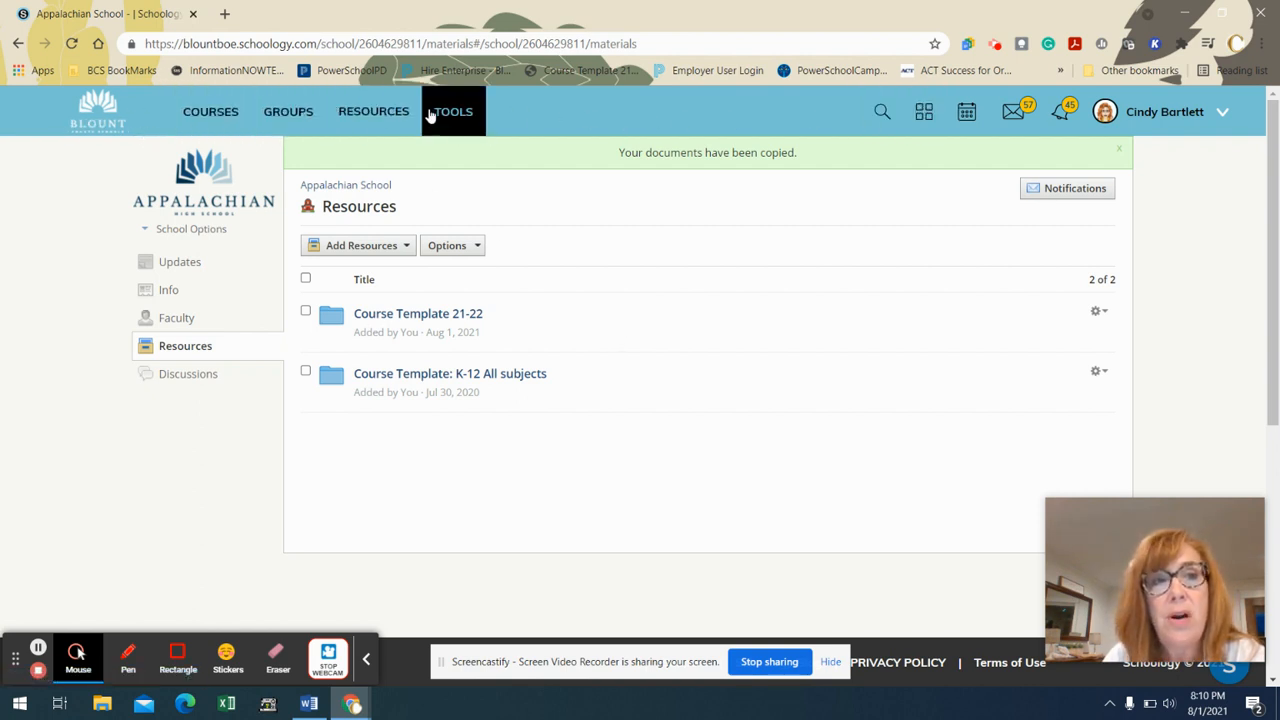
# - From the My Courses page, search sections by the instructor's last name, with the display not limited to current sections
pyautogui.click(227, 119)
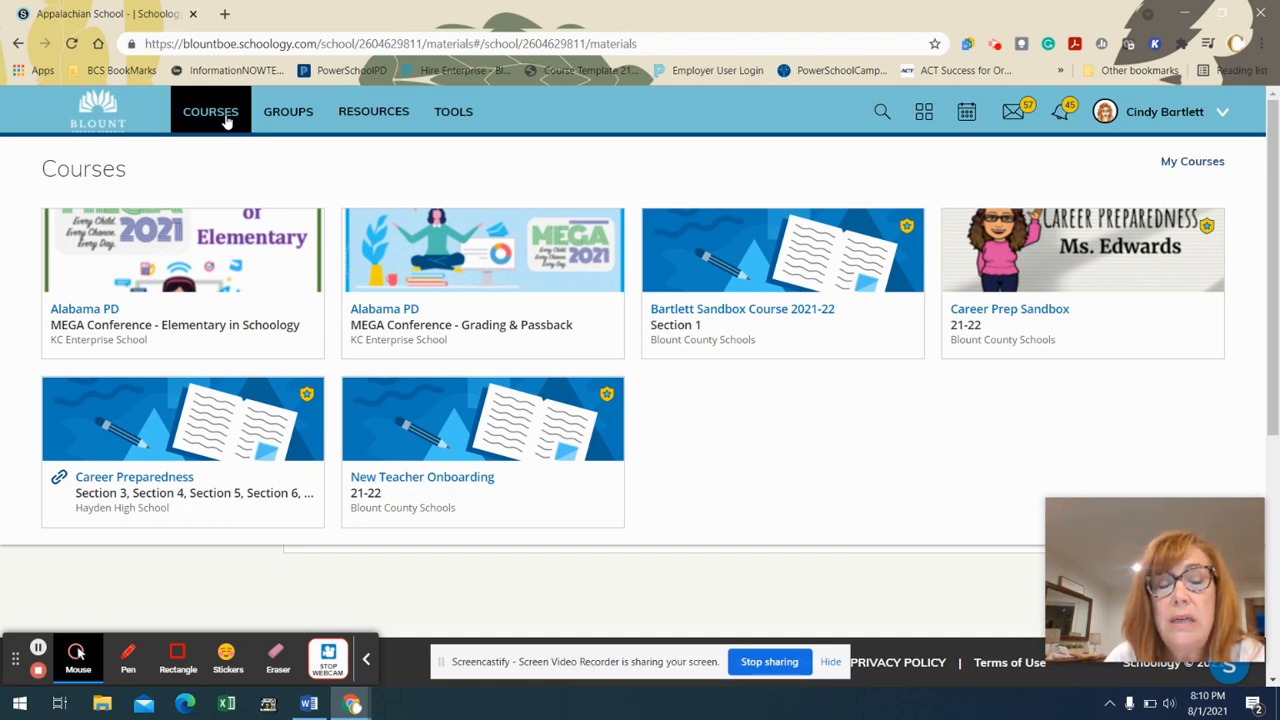
pyautogui.click(1205, 166)
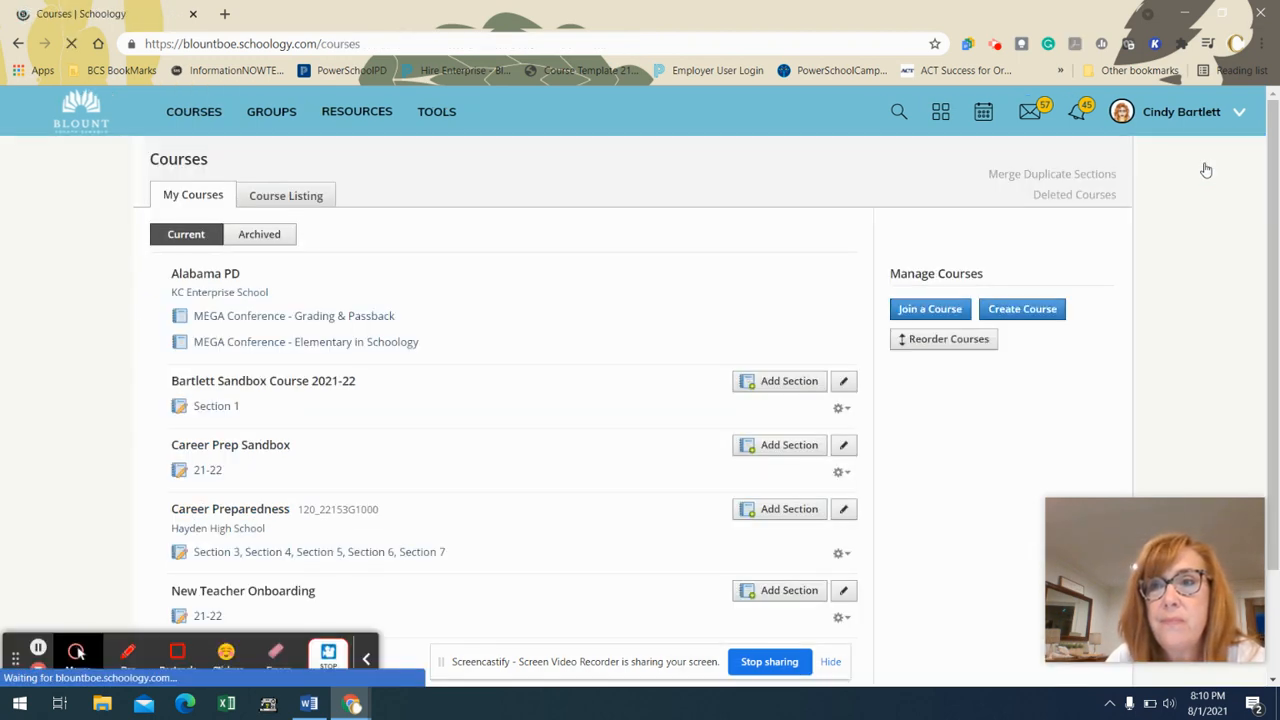
pyautogui.moveTo(1266, 158); pyautogui.dragTo(1266, 412)
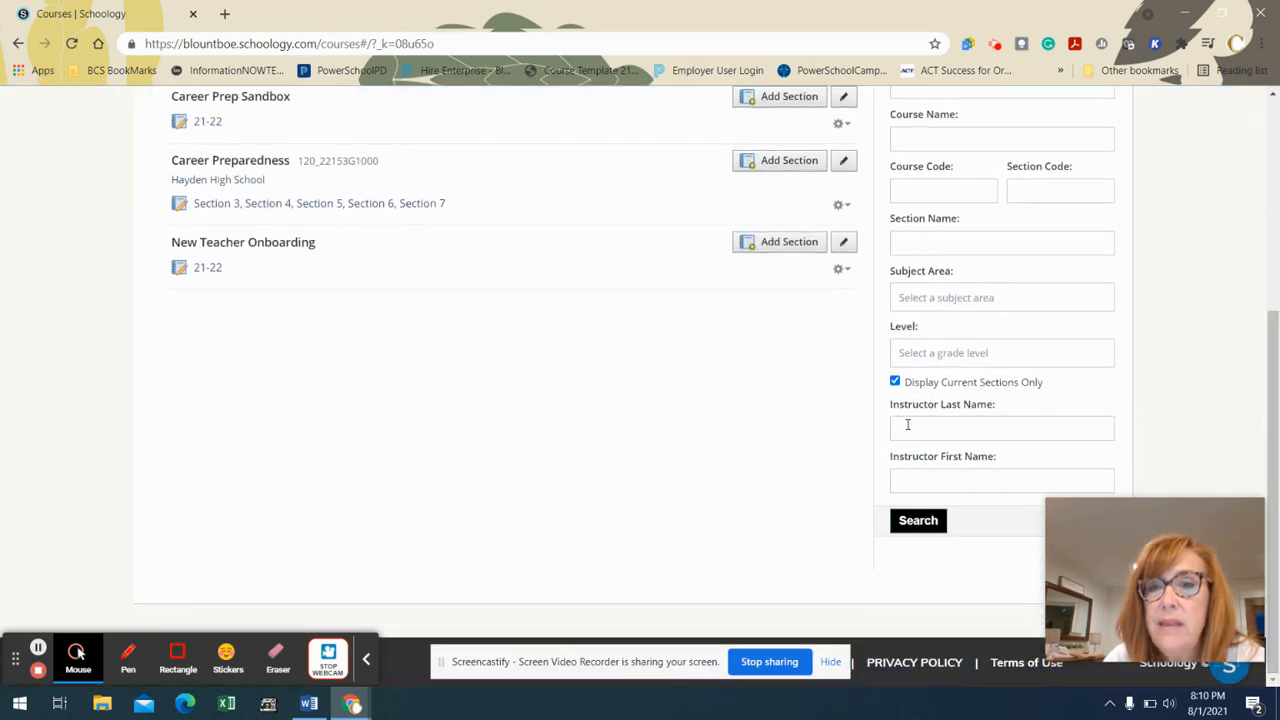
pyautogui.moveTo(965, 373)
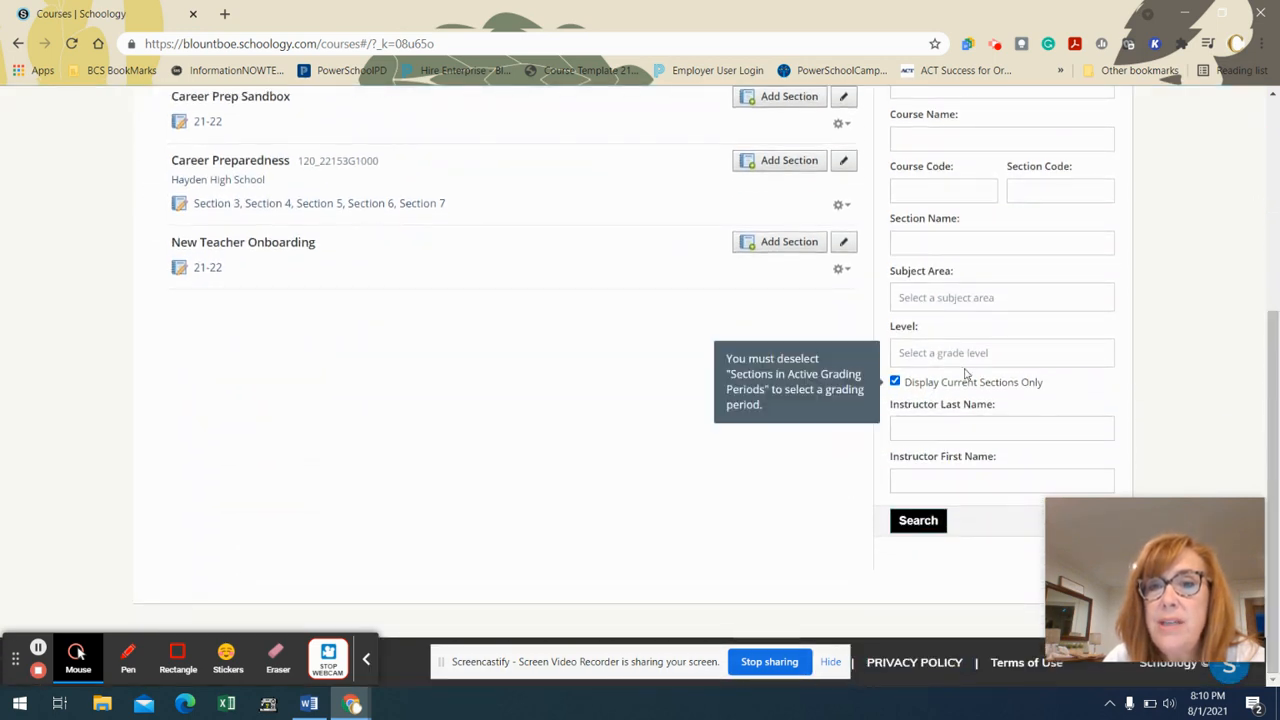
pyautogui.click(895, 383)
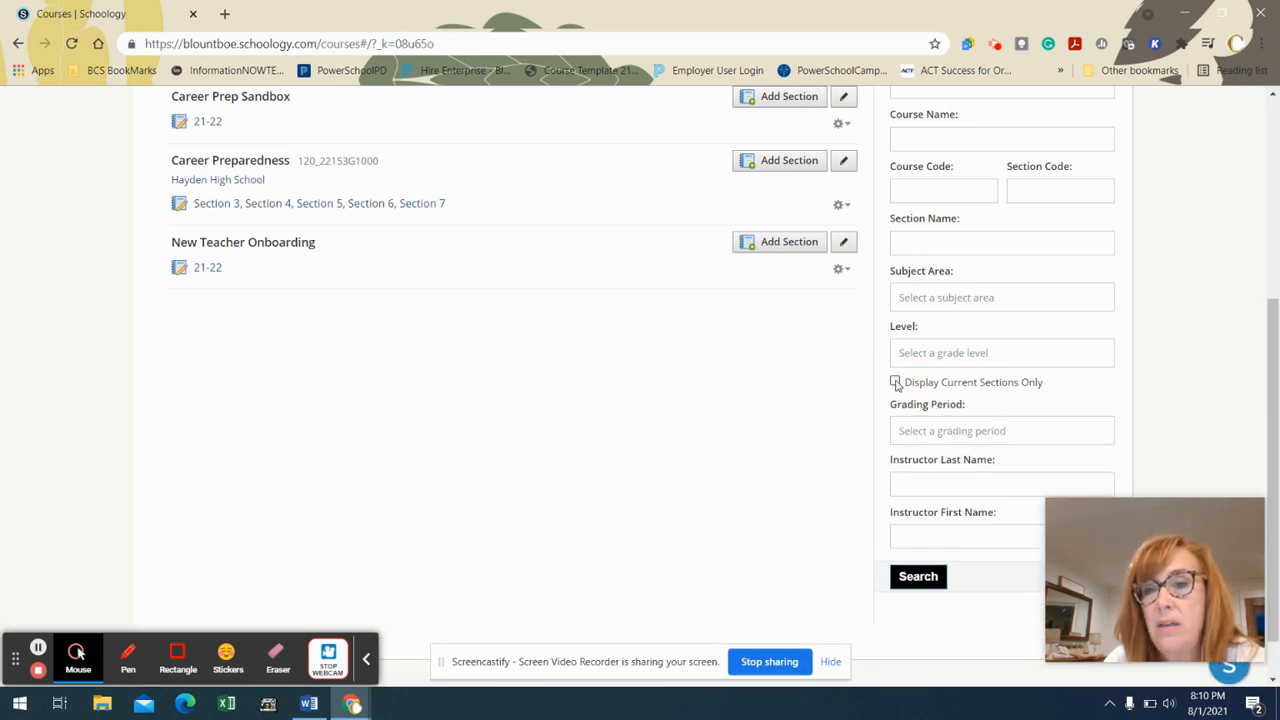
pyautogui.click(912, 483)
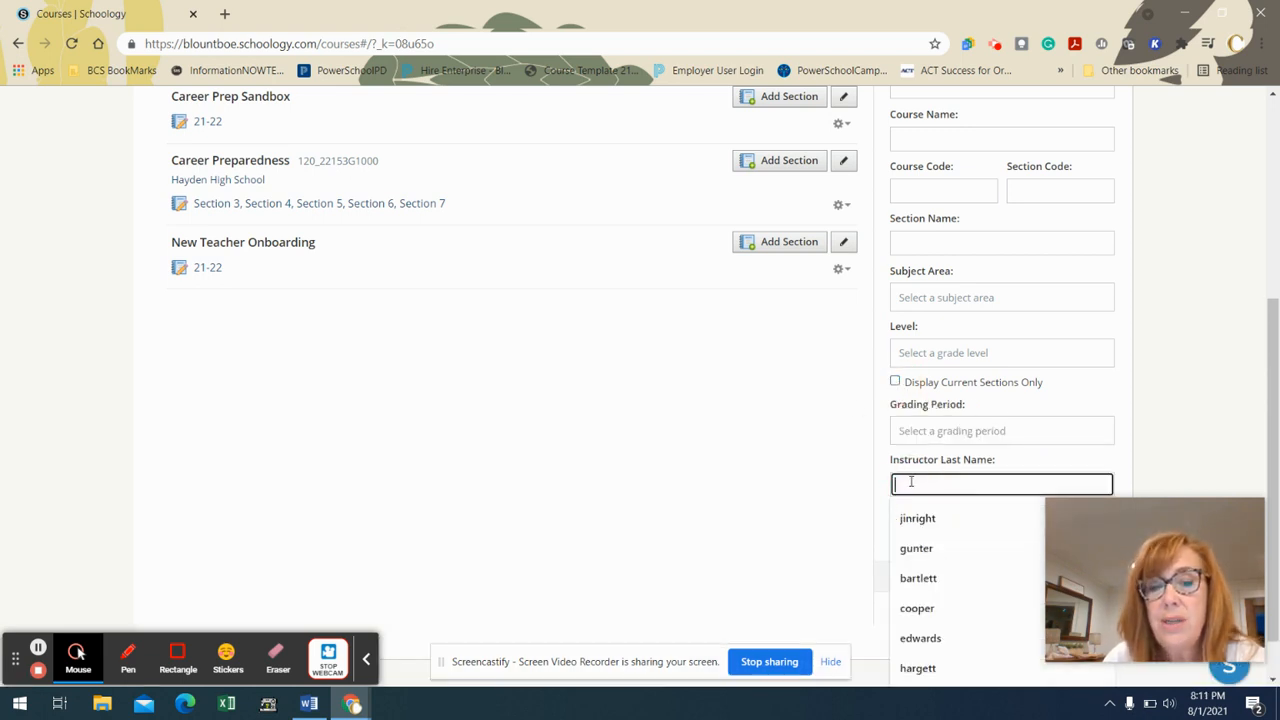
pyautogui.write('edwar')
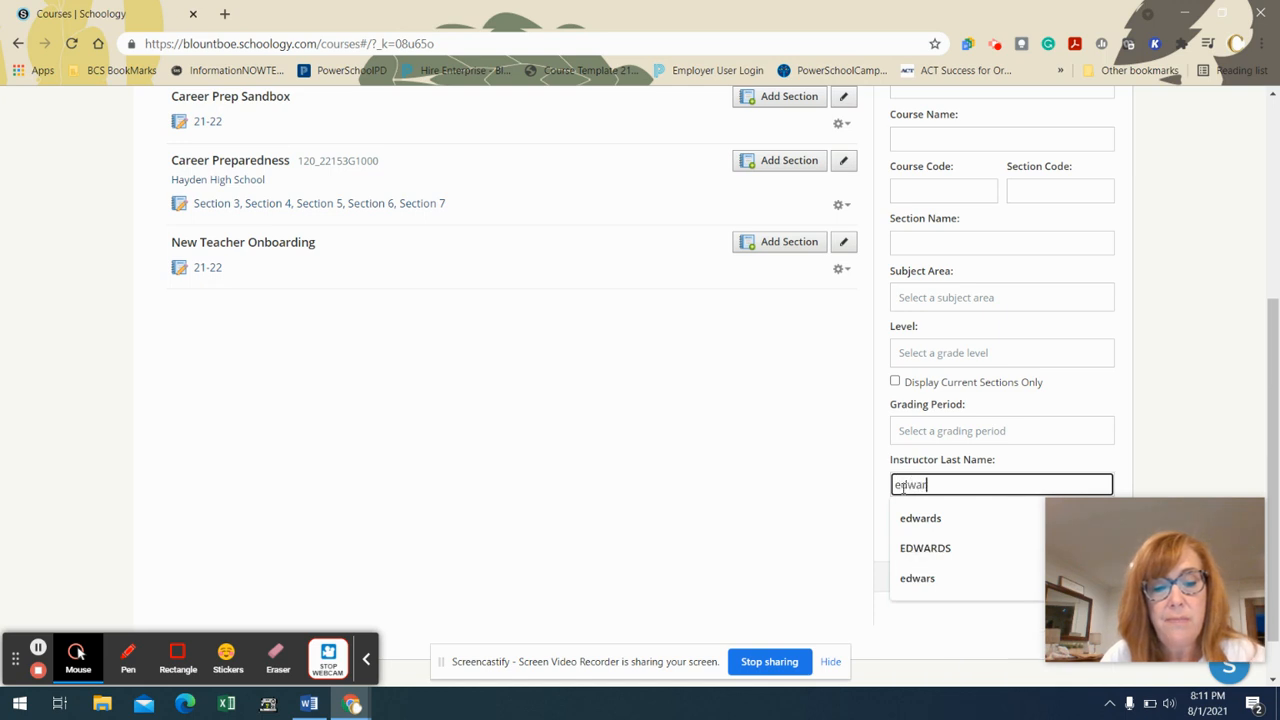
pyautogui.write('s')
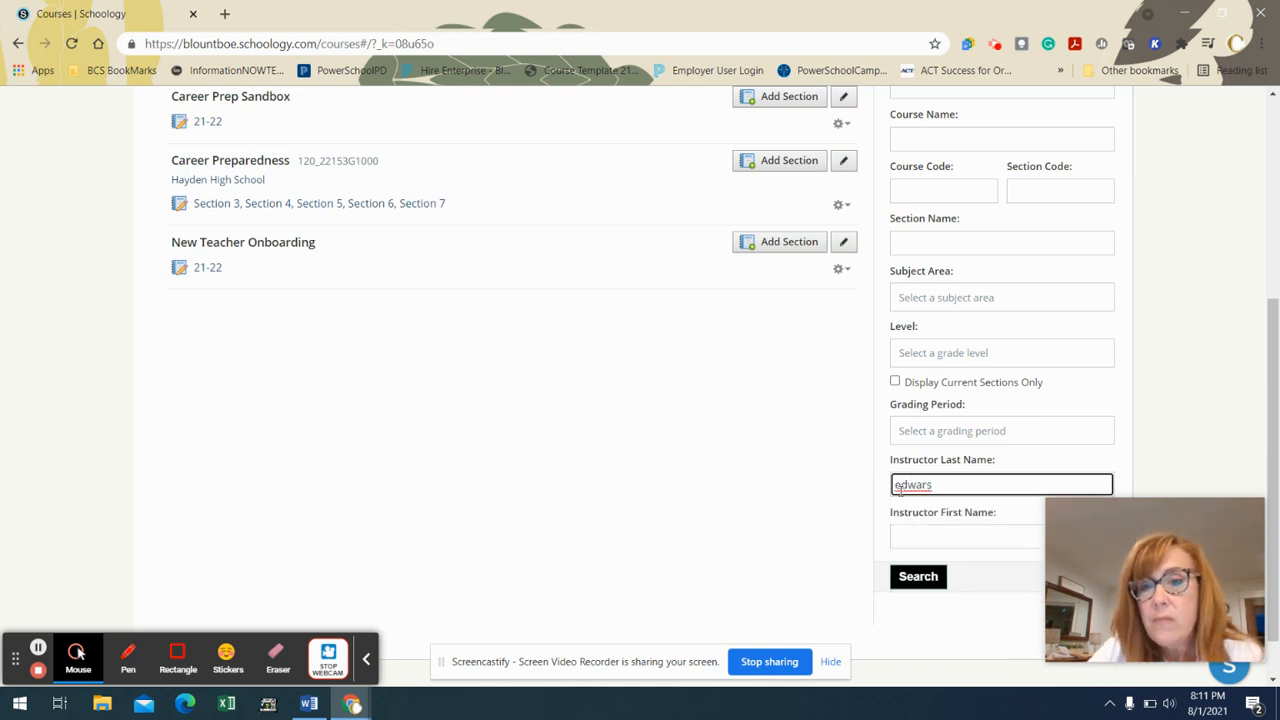
pyautogui.press('BackSpace')
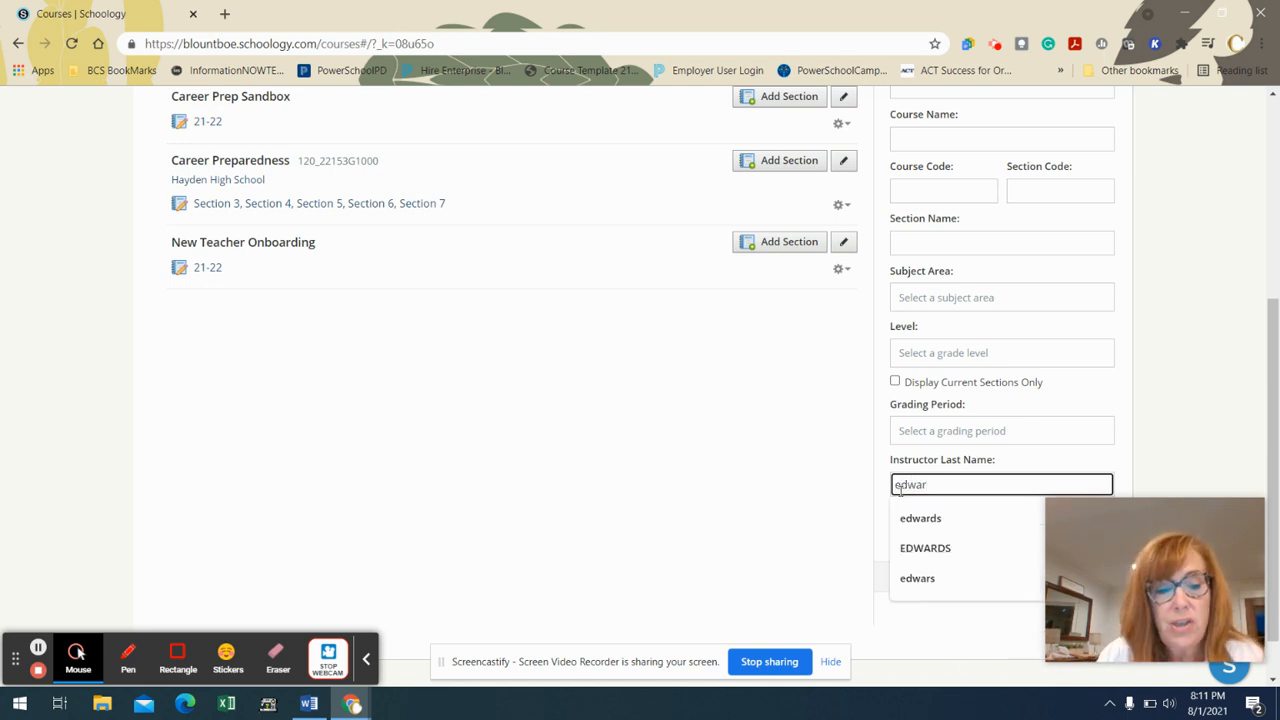
pyautogui.write('ds')
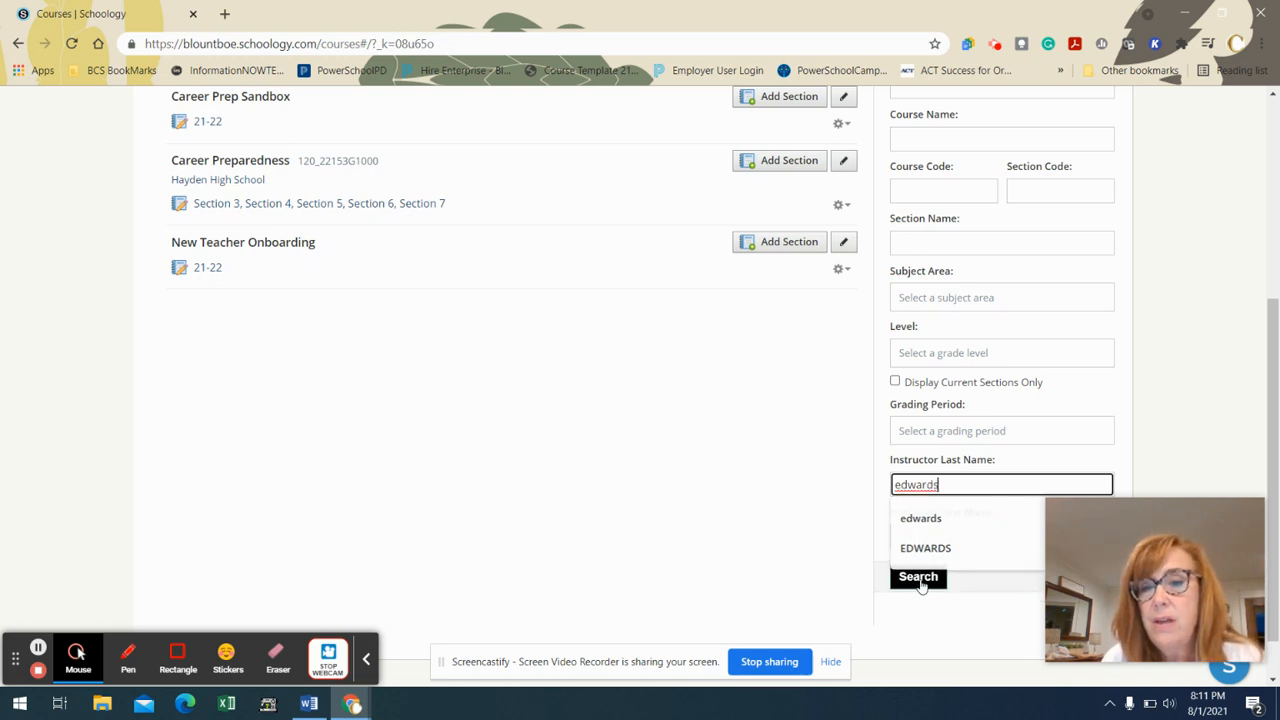
pyautogui.click(918, 578)
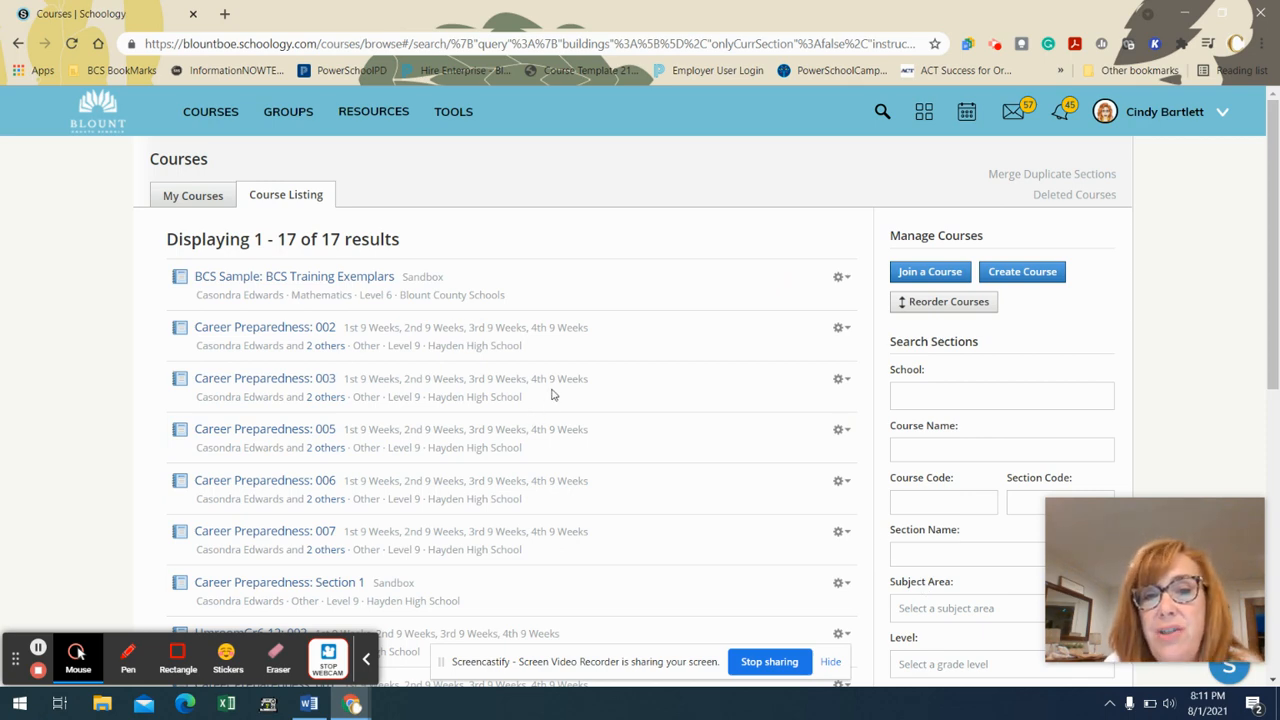
# - Look through the found sections and open the course Computer Science Principles, AP: Section 1
pyautogui.scroll(-5, 551, 394)
pyautogui.scroll(-2, 551, 394)
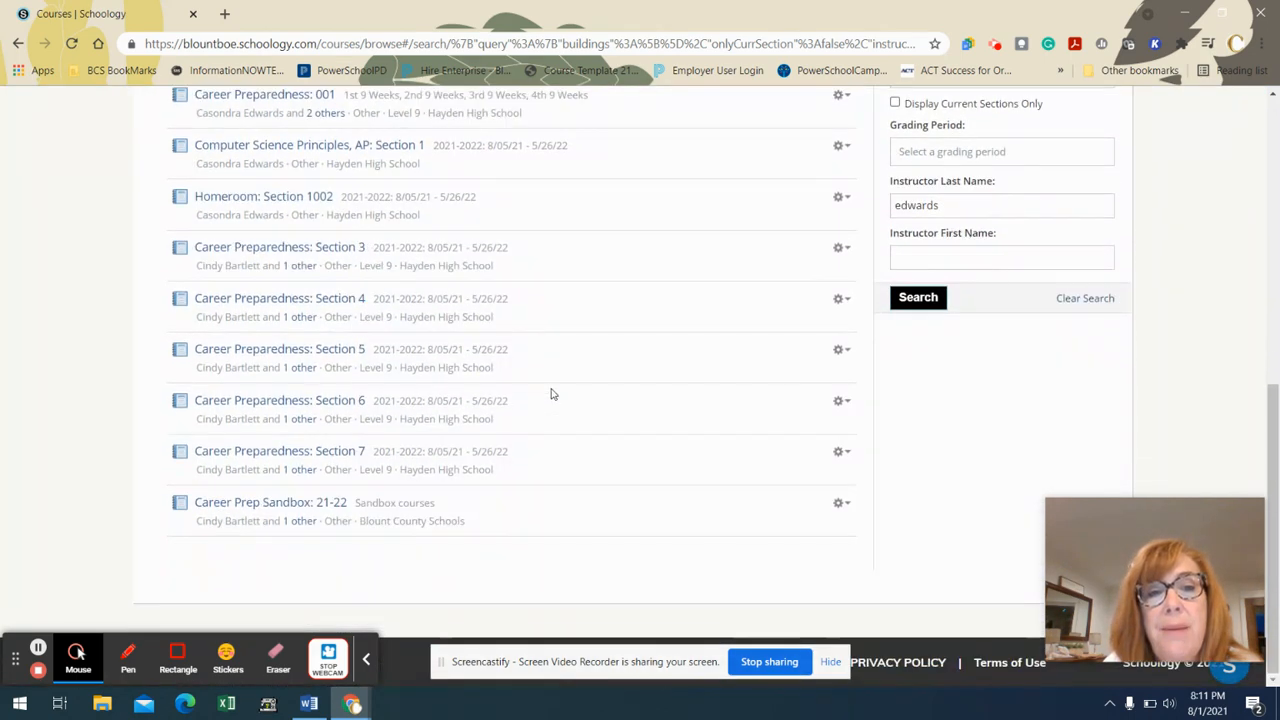
pyautogui.scroll(1, 477, 331)
pyautogui.scroll(-1, 390, 419)
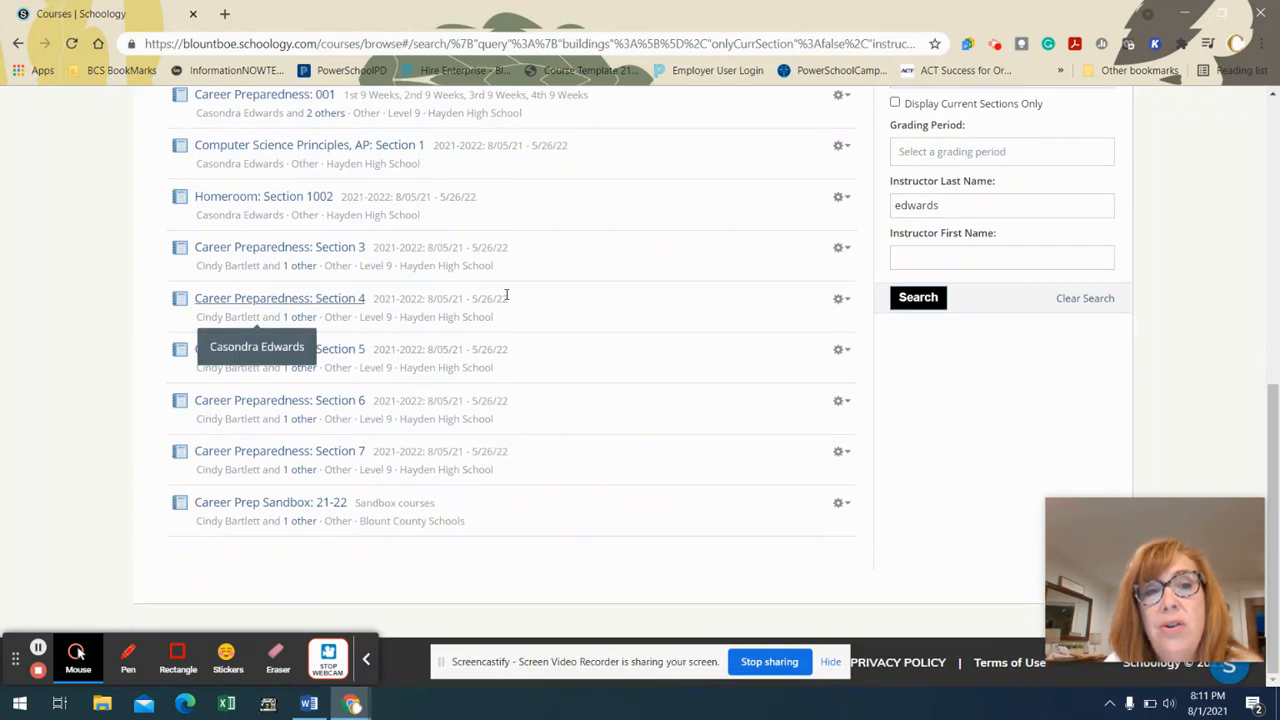
pyautogui.scroll(1, 357, 323)
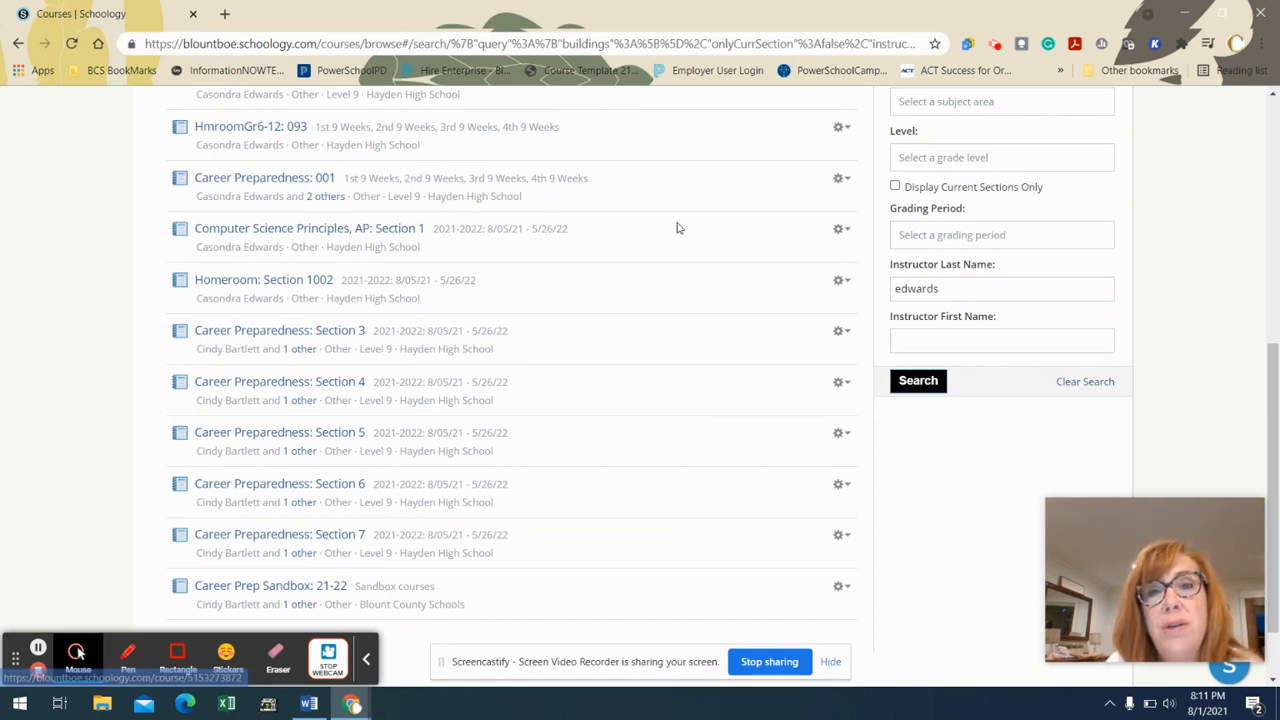
pyautogui.click(338, 234)
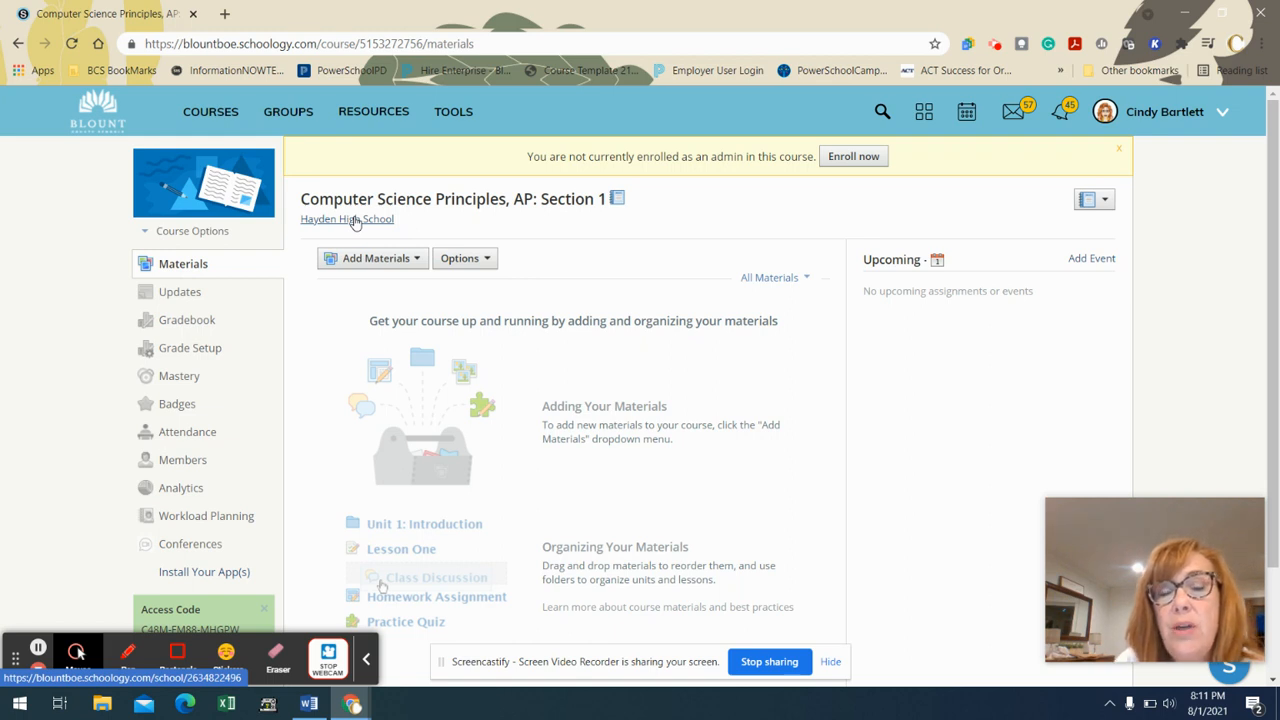
# - Start an import from resources into the course materials and open the Course Template 21-22 folder in the personal Home collection
pyautogui.click(419, 261)
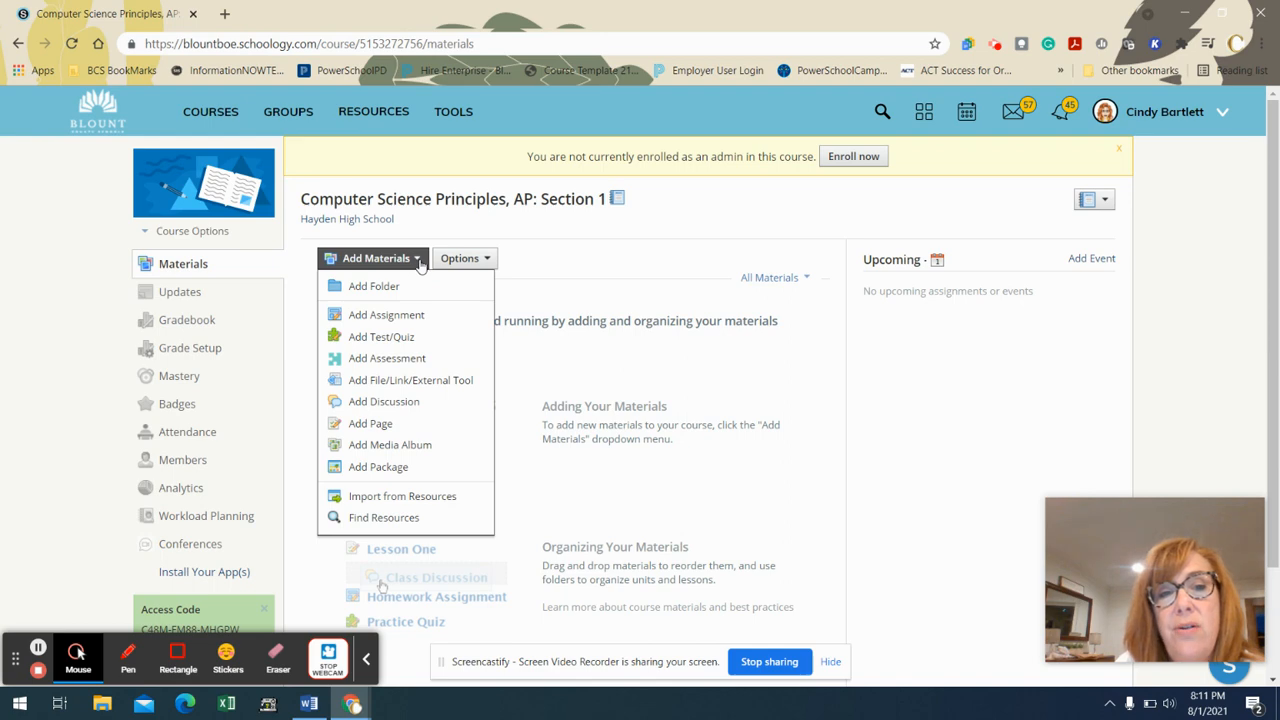
pyautogui.click(428, 500)
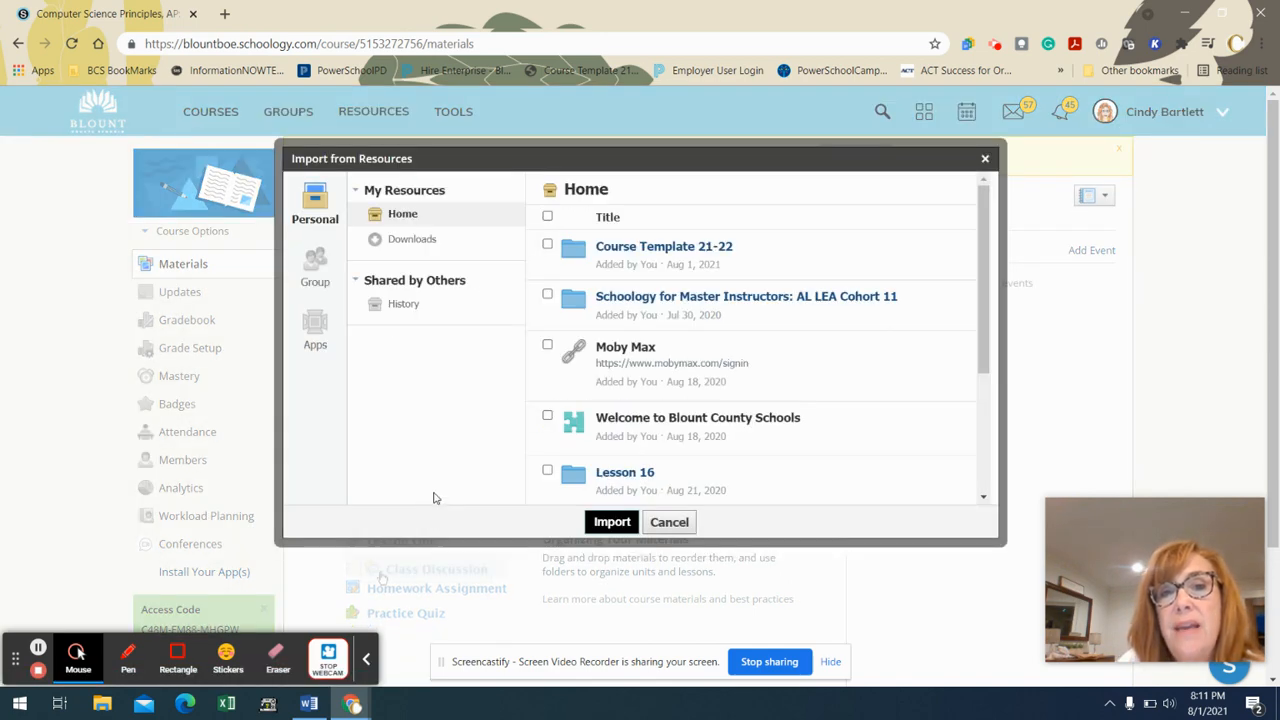
pyautogui.click(665, 252)
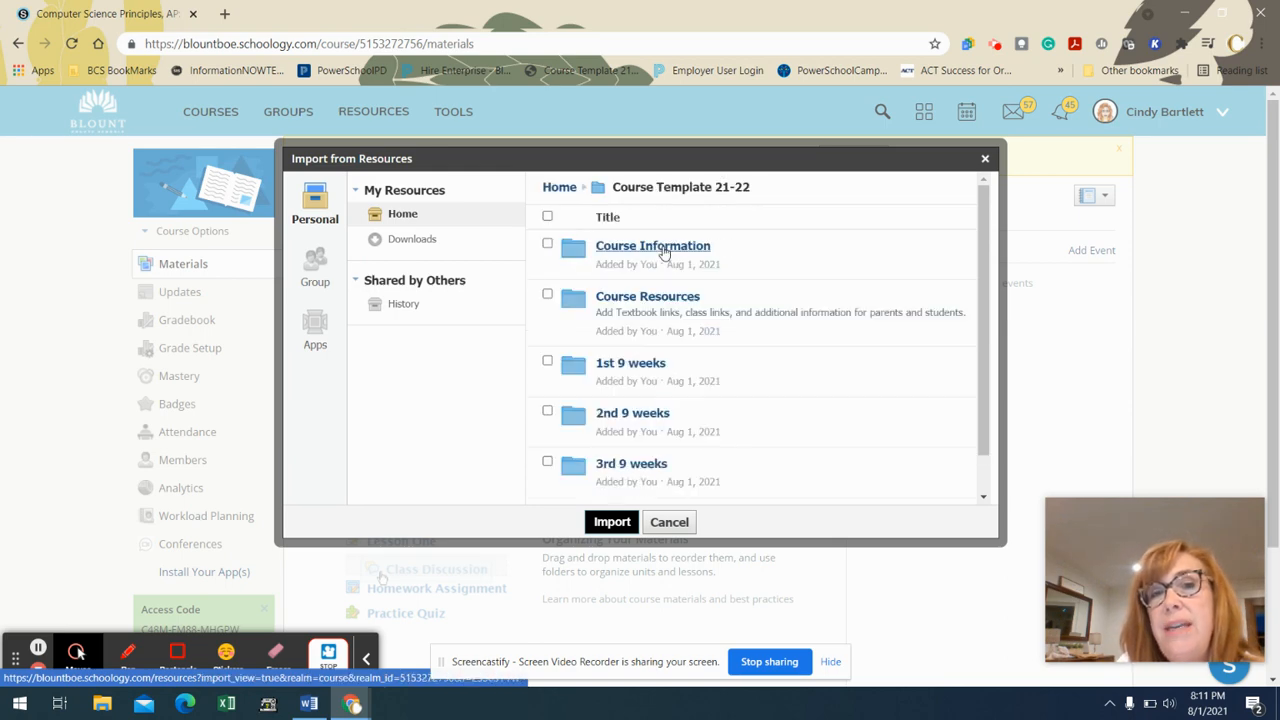
# - Import the Course Information, Course Resources and 1st through 4th 9 weeks folders, including the Course Information page and the 2021-2022 calendar PDF
pyautogui.click(547, 244)
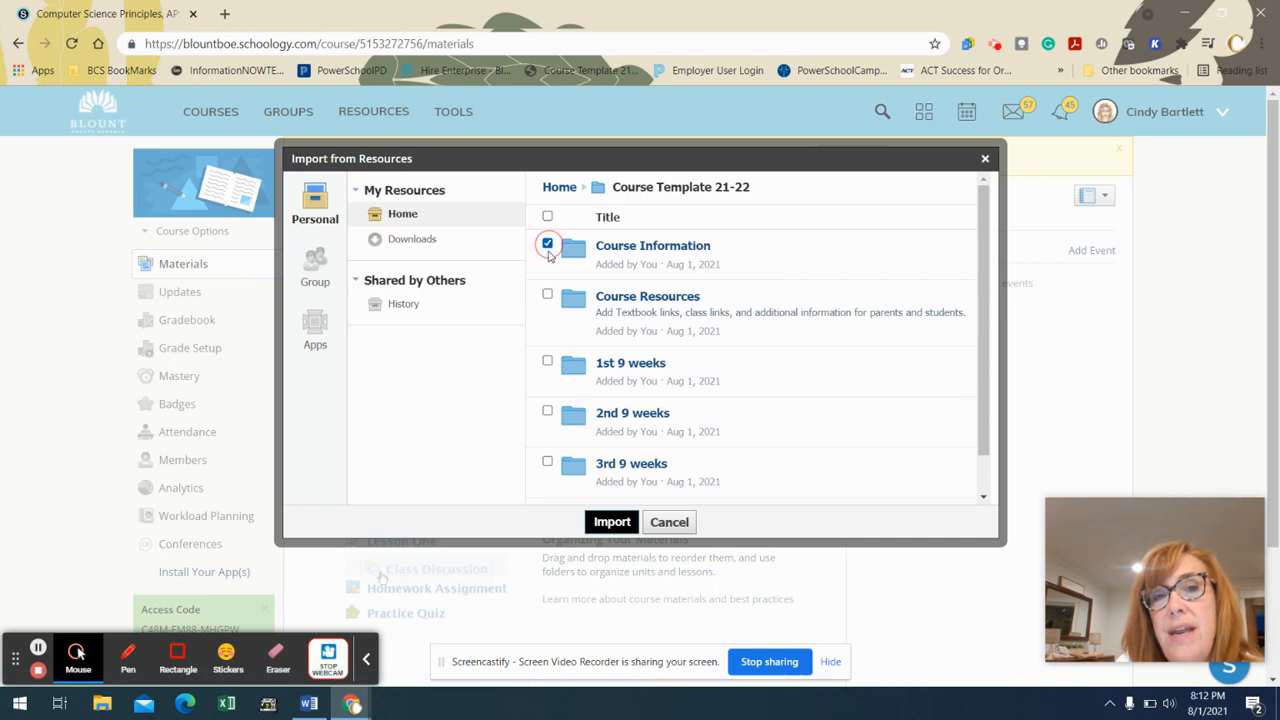
pyautogui.click(547, 297)
pyautogui.click(547, 361)
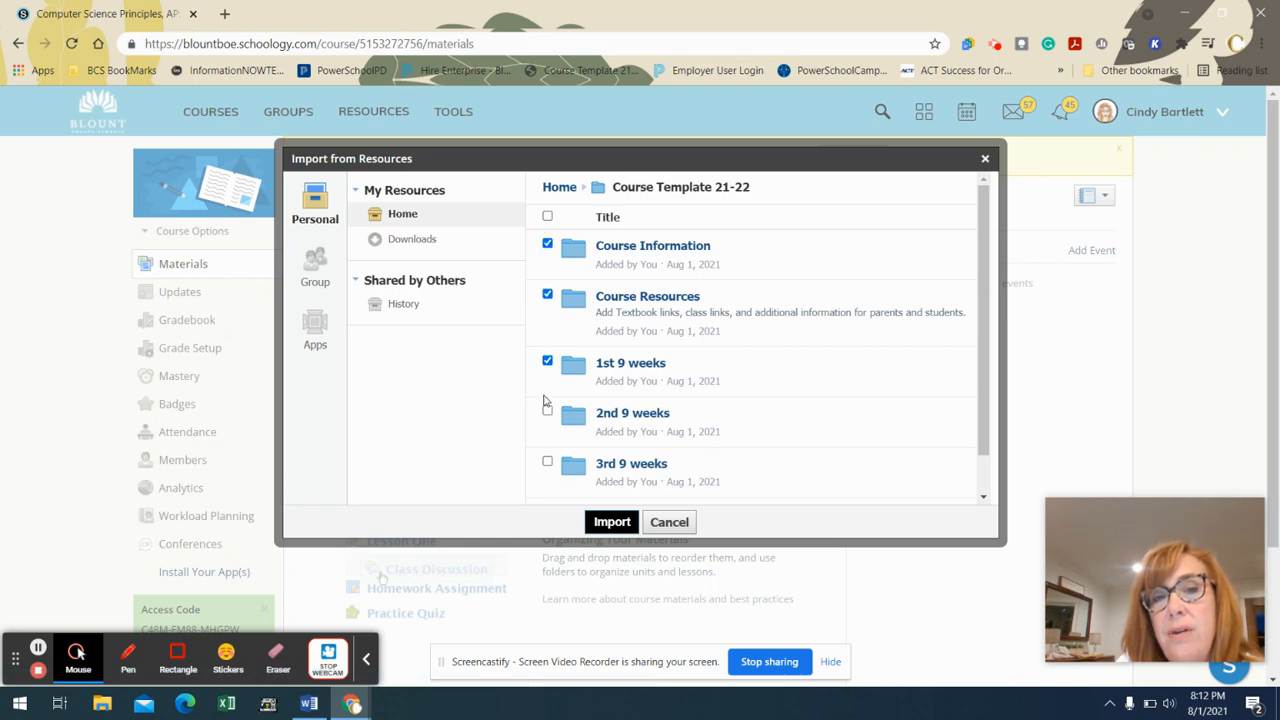
pyautogui.click(549, 413)
pyautogui.click(547, 462)
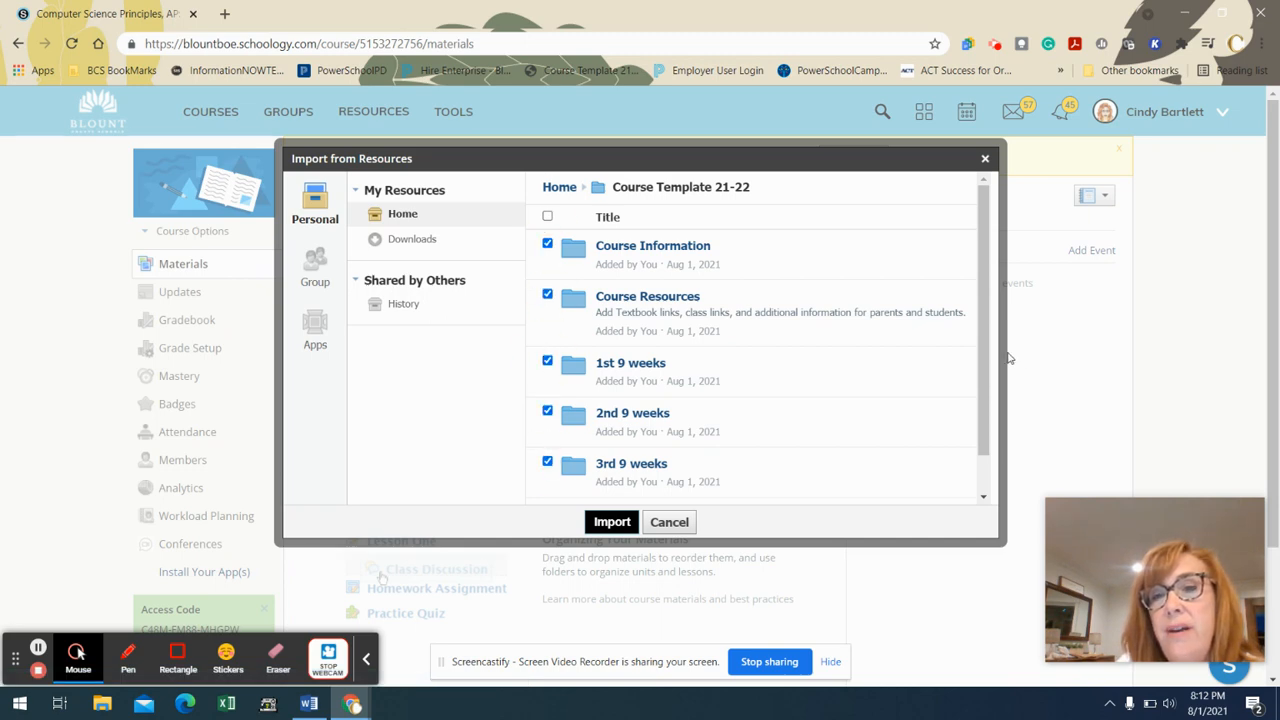
pyautogui.moveTo(979, 340); pyautogui.dragTo(980, 378)
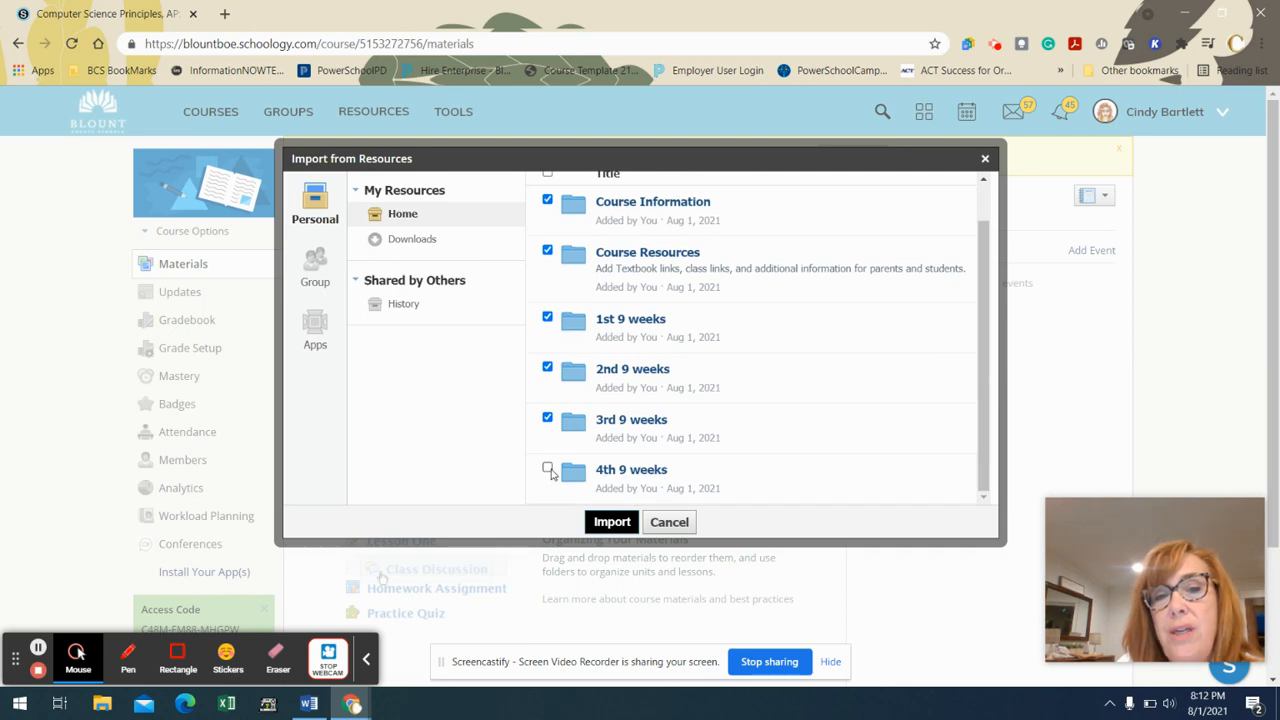
pyautogui.click(548, 469)
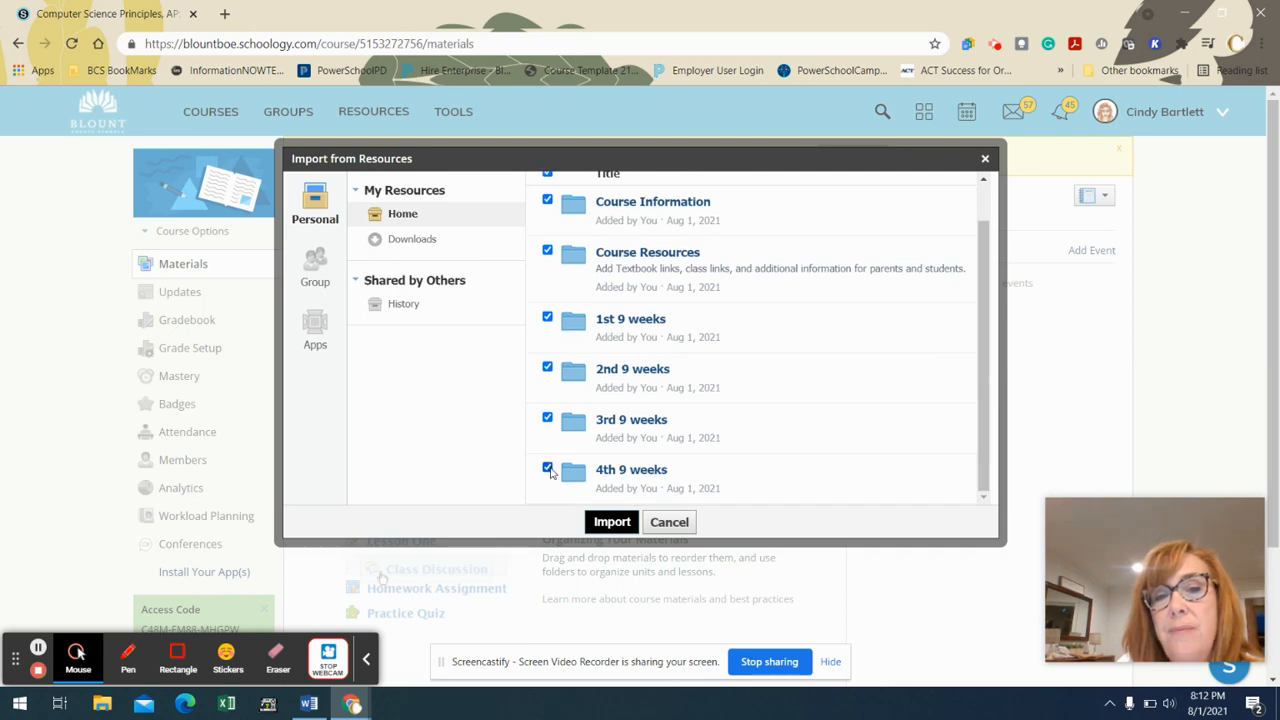
pyautogui.click(612, 523)
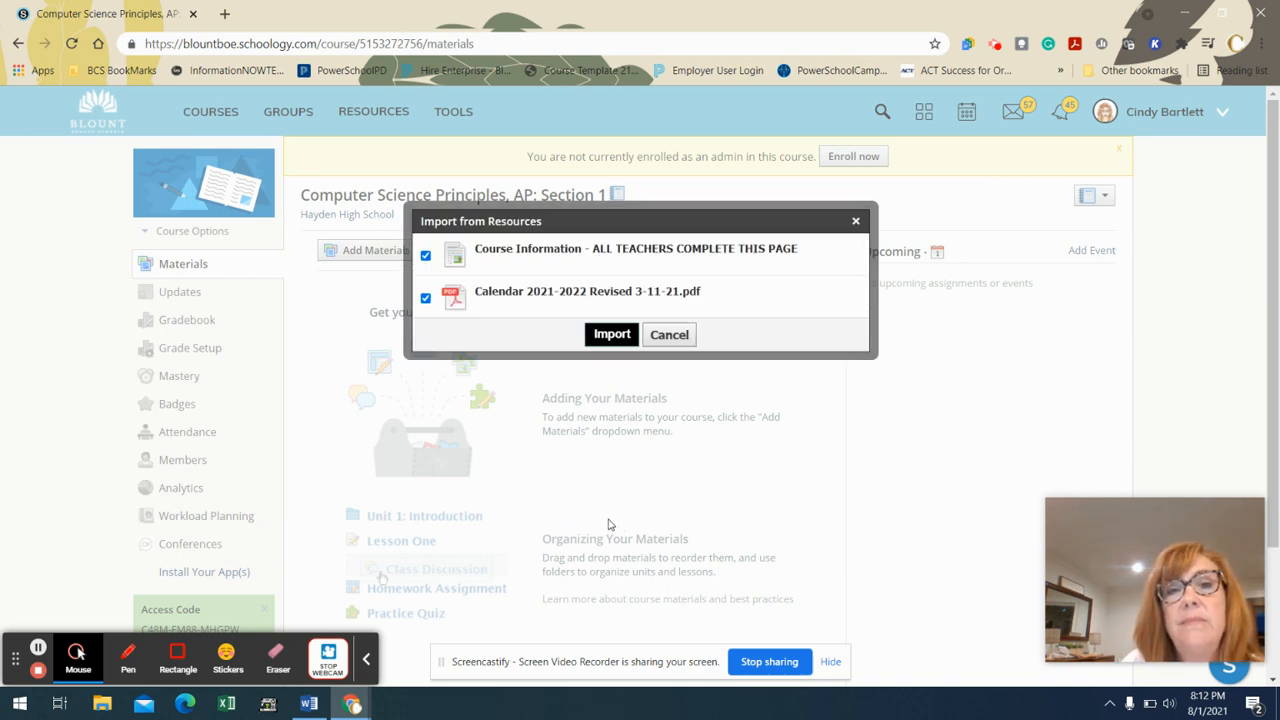
pyautogui.click(612, 338)
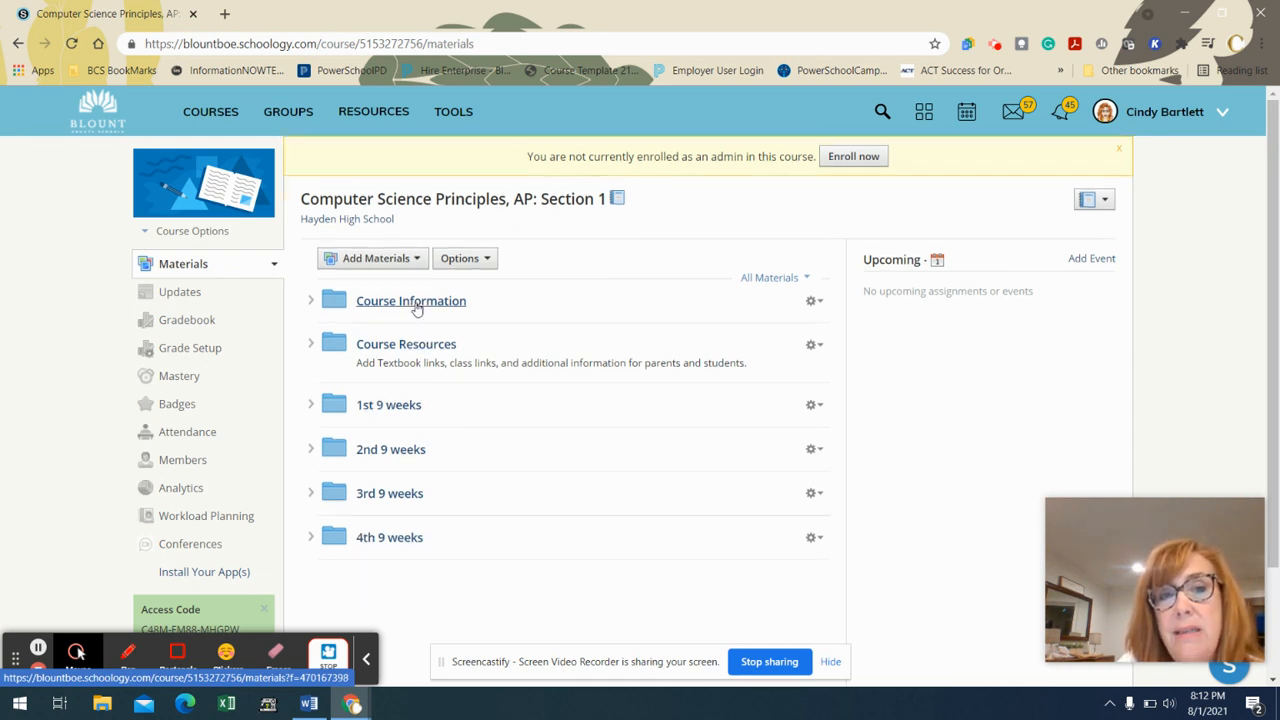
# - In the Course Information folder, edit the page marked for all teachers to complete and shorten its title to "Course Information -"
pyautogui.click(417, 304)
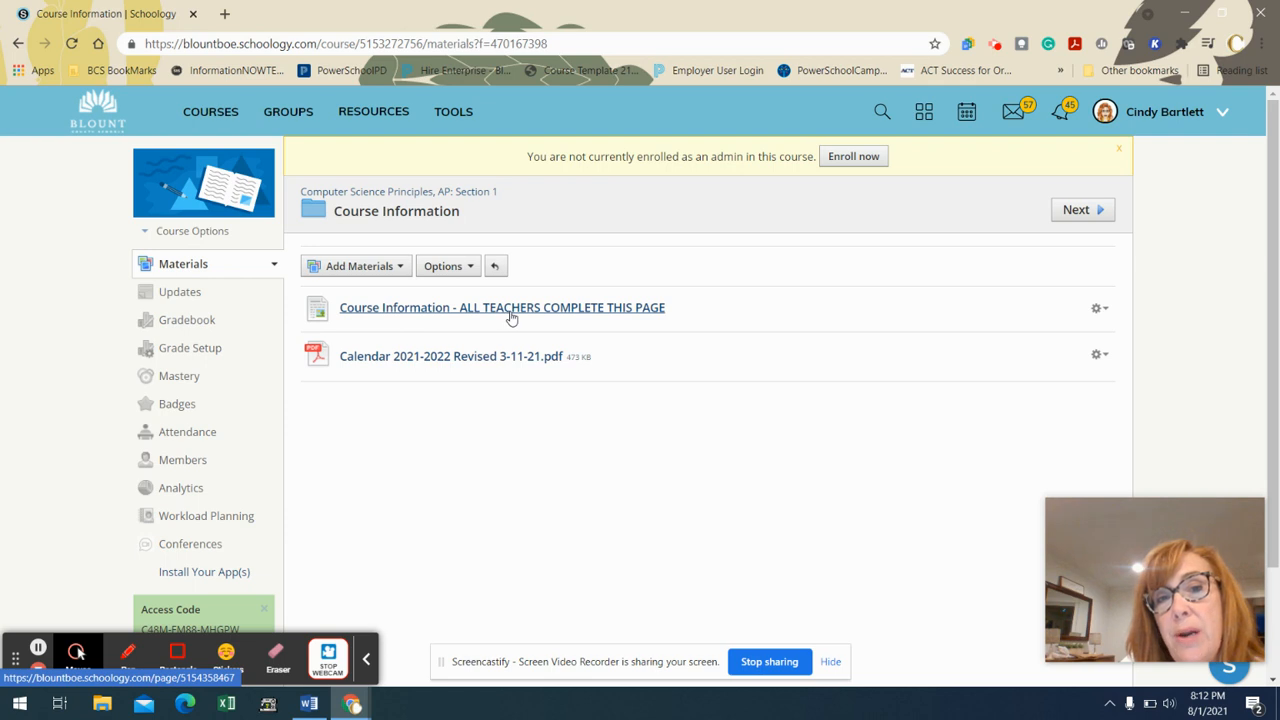
pyautogui.click(1100, 310)
pyautogui.click(1055, 337)
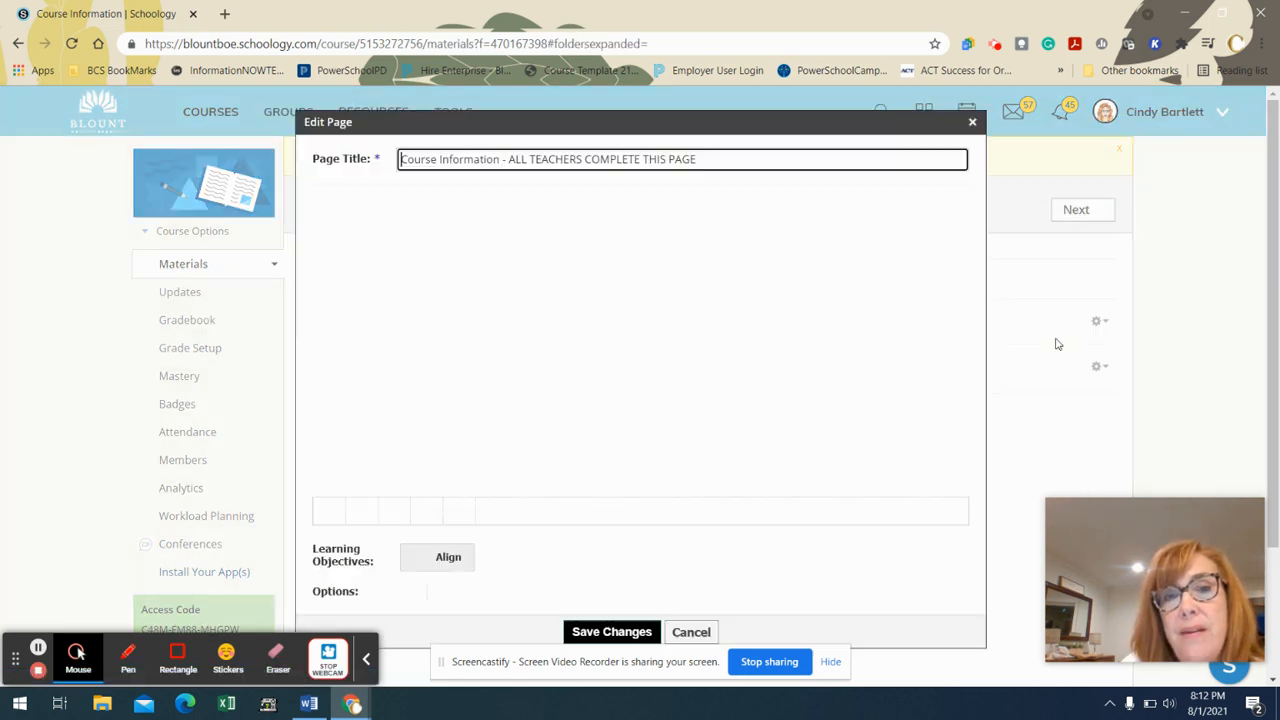
pyautogui.click(697, 158)
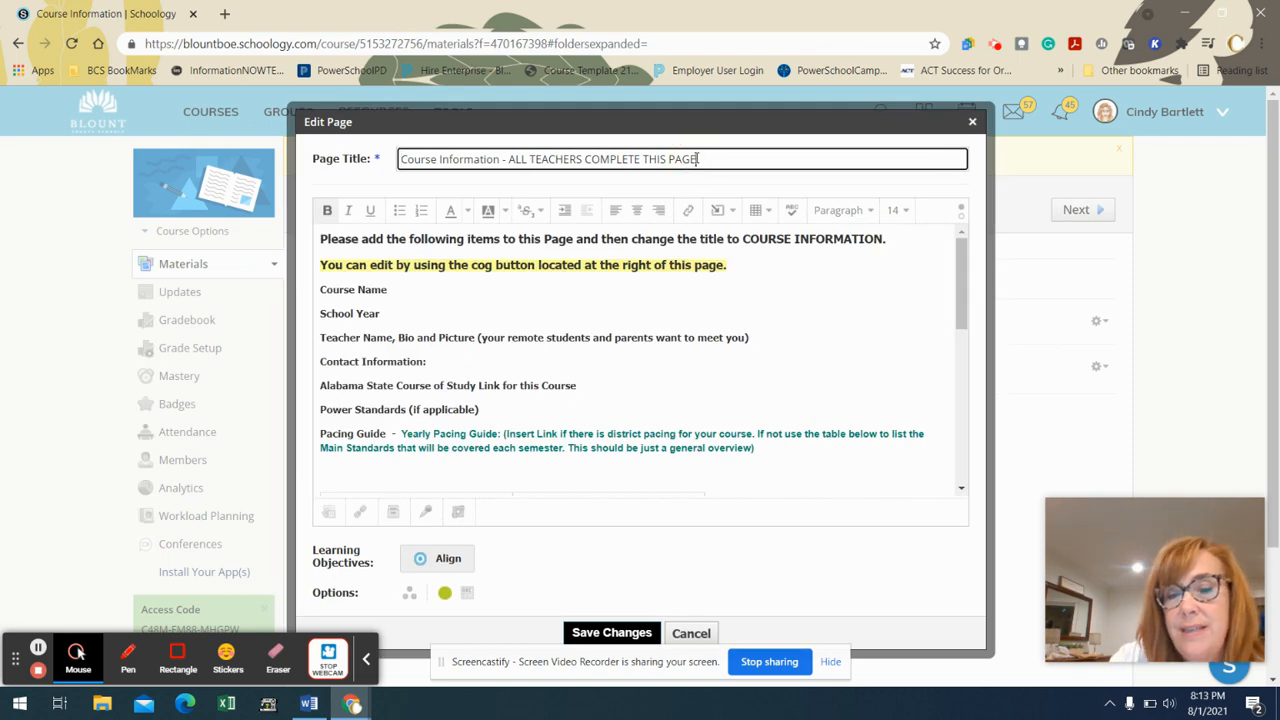
pyautogui.press('BackSpace')
pyautogui.press('BackSpace')
pyautogui.press('BackSpace')
pyautogui.press('BackSpace')
pyautogui.press('BackSpace')
pyautogui.press('BackSpace')
pyautogui.press('BackSpace')
pyautogui.press('BackSpace')
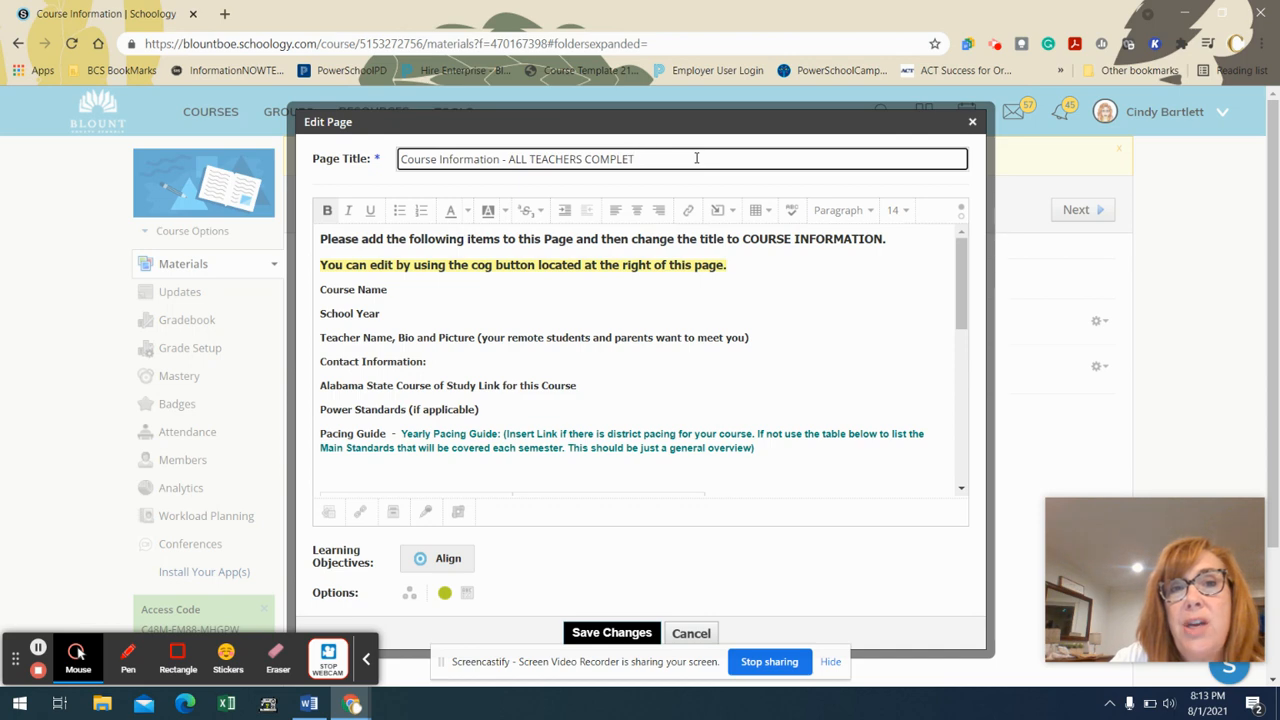
pyautogui.press('BackSpace')
pyautogui.press('BackSpace')
pyautogui.press('BackSpace')
pyautogui.press('BackSpace')
pyautogui.press('BackSpace')
pyautogui.press('BackSpace')
pyautogui.press('BackSpace')
pyautogui.press('BackSpace')
pyautogui.press('BackSpace')
pyautogui.press('BackSpace')
pyautogui.press('BackSpace')
pyautogui.press('BackSpace')
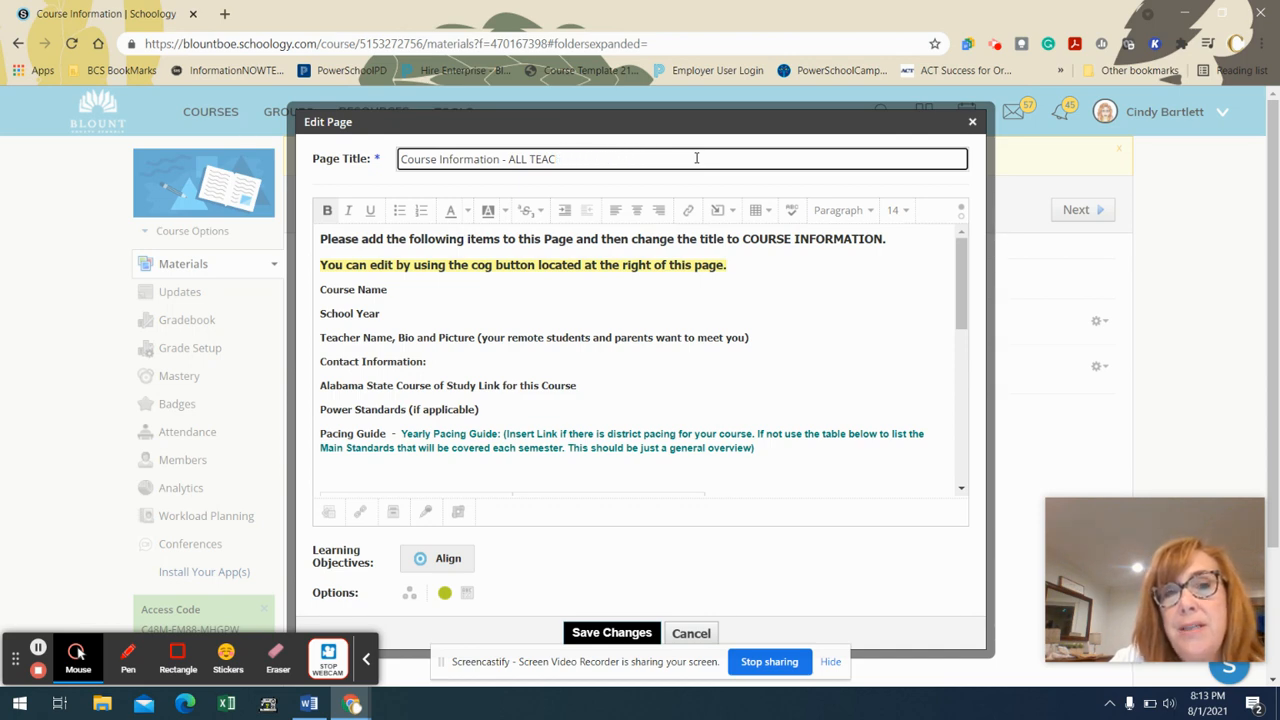
pyautogui.press('BackSpace')
pyautogui.press('BackSpace')
pyautogui.press('BackSpace')
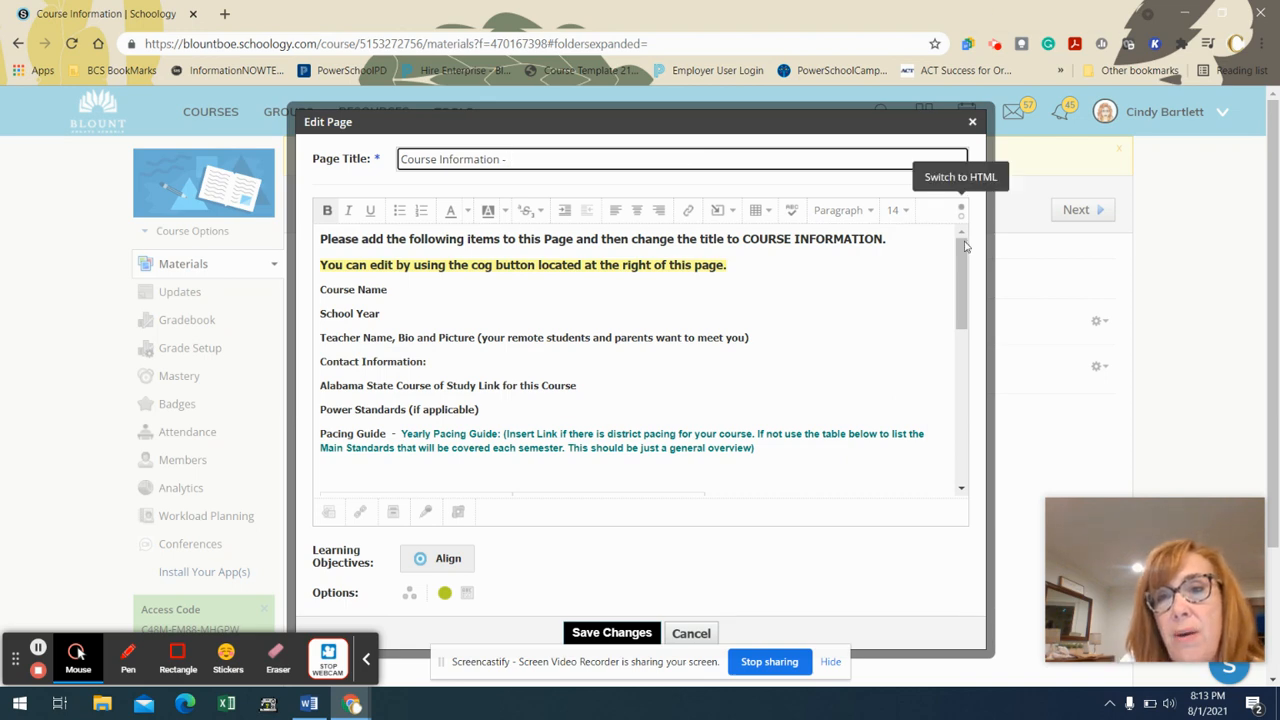
# - Look over the page's nine-weeks pacing table and grading policy section, and save the page changes
pyautogui.moveTo(959, 262); pyautogui.dragTo(968, 337)
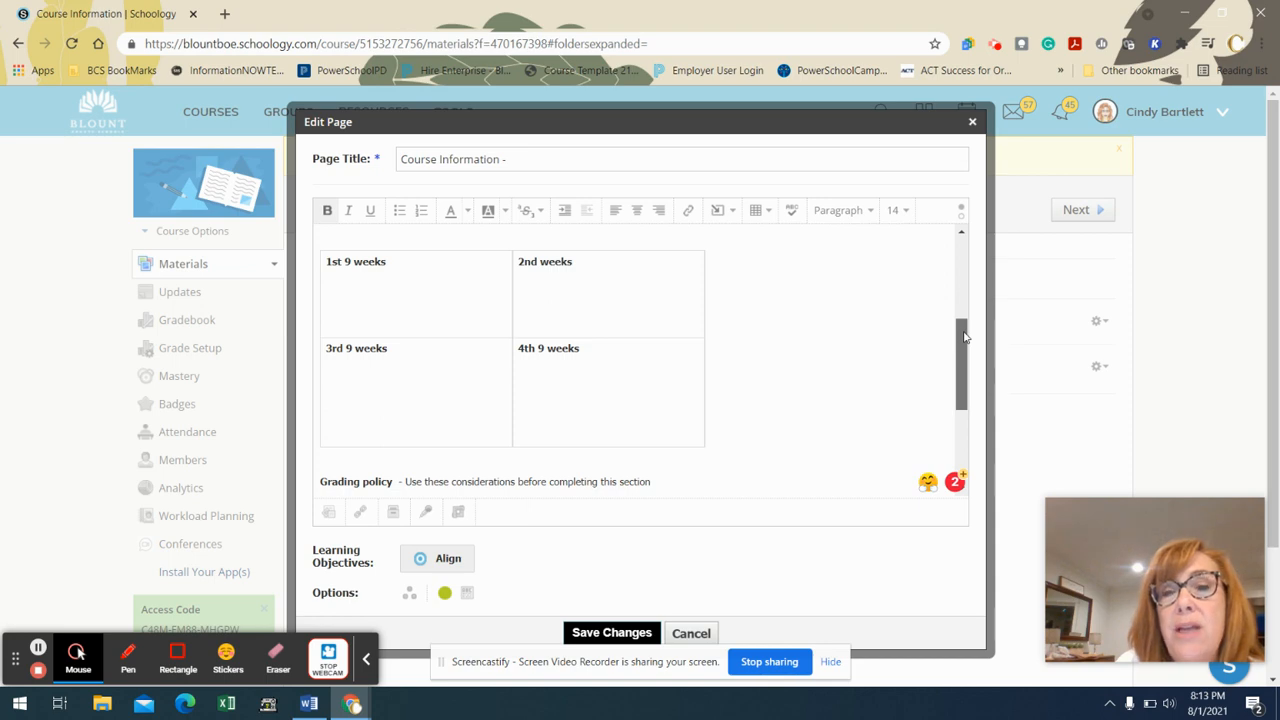
pyautogui.moveTo(965, 337)
pyautogui.mouseDown()
pyautogui.moveTo(962, 288)
pyautogui.moveTo(955, 329)
pyautogui.mouseUp()
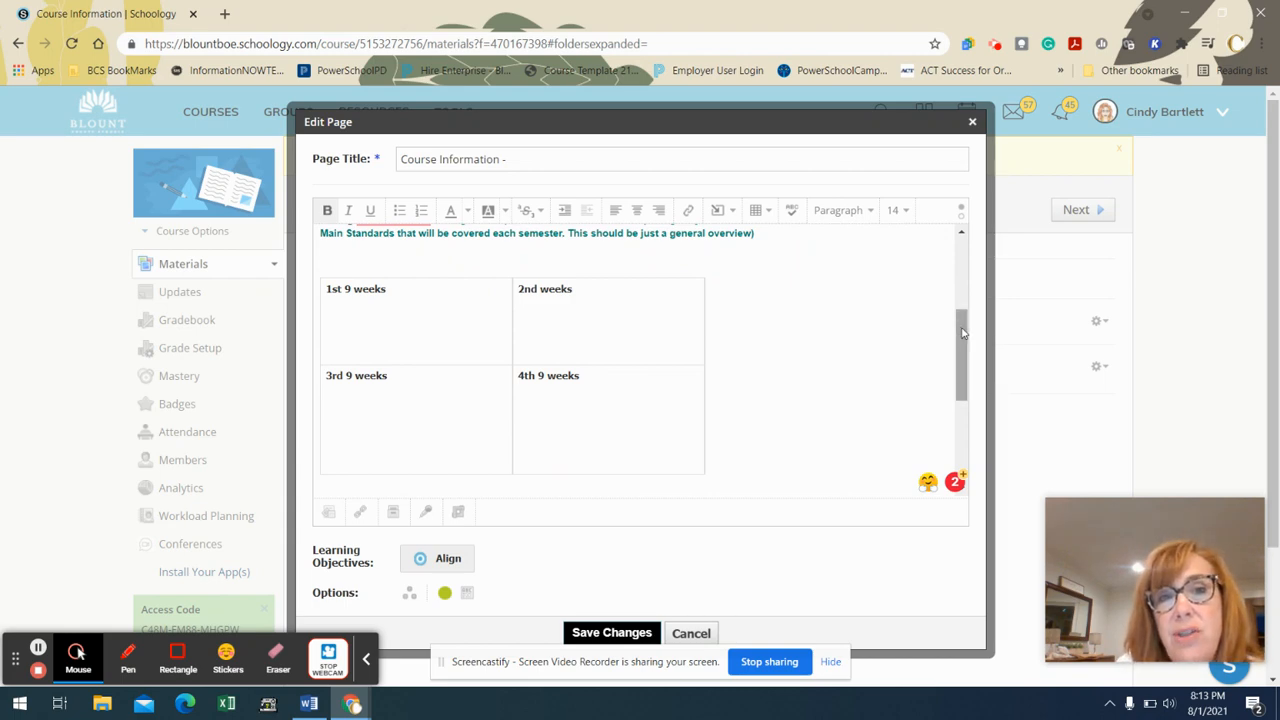
pyautogui.moveTo(963, 333); pyautogui.dragTo(957, 361)
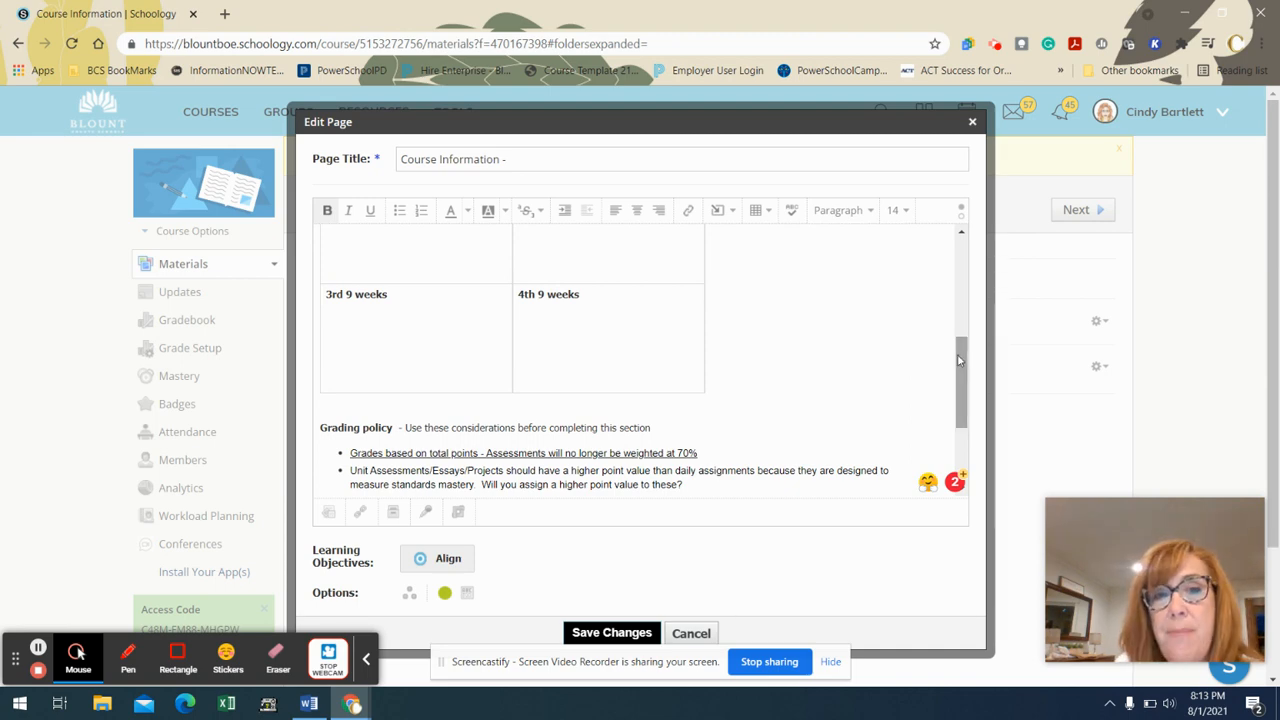
pyautogui.click(613, 634)
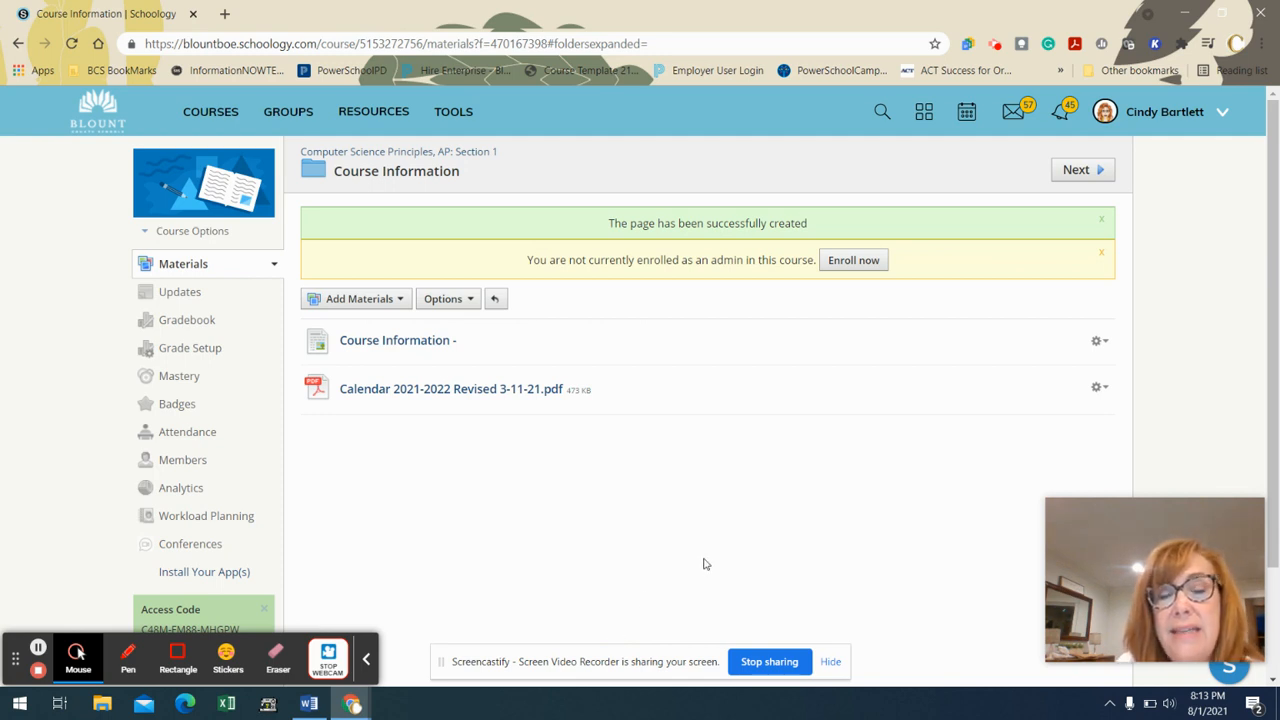
# - Return to the course's main materials list and show the available actions for the Course Information folder
pyautogui.click(378, 155)
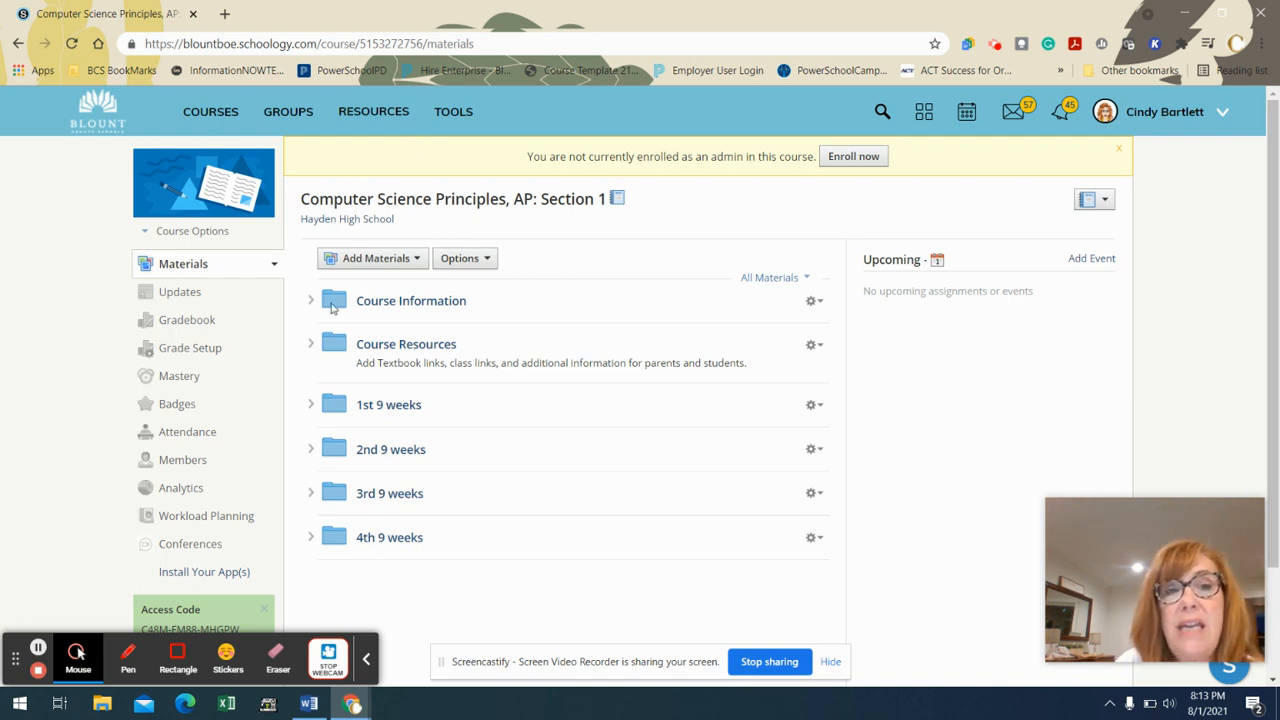
pyautogui.click(815, 302)
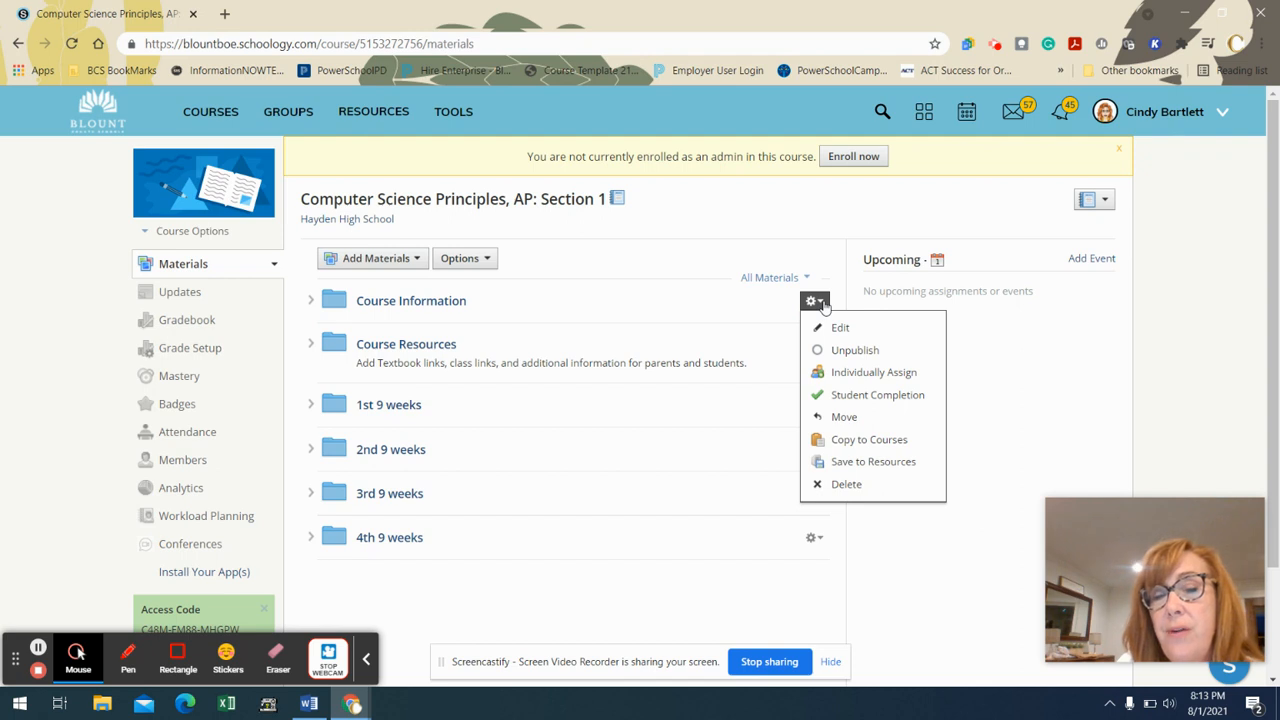